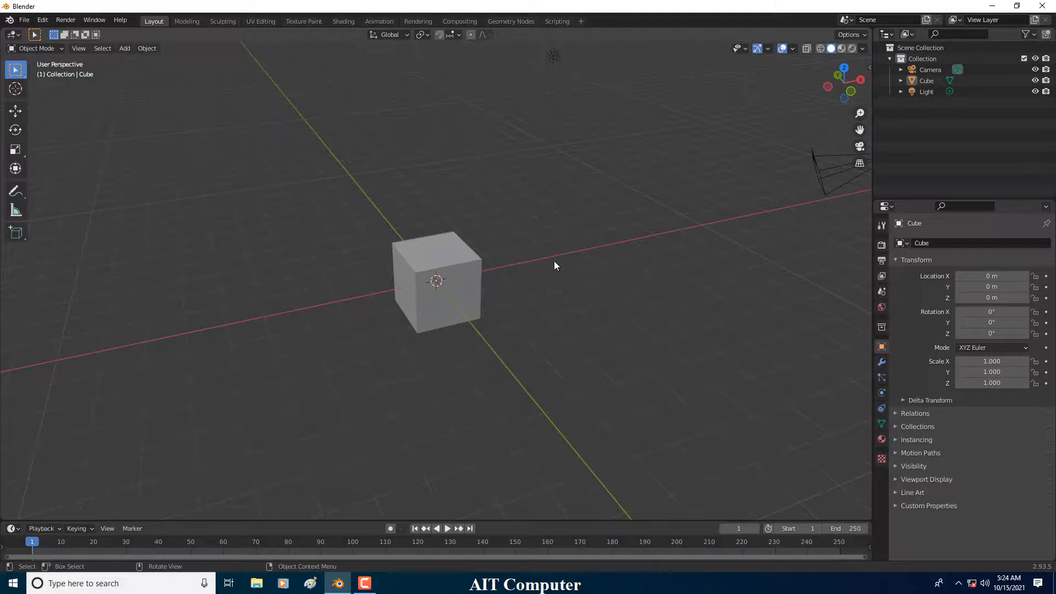
- Examine the context options offered in Object Mode for the cube, the light and the camera
{"action": "left_click", "coordinate": [455, 288]}
{"action": "right_click", "coordinate": [455, 286]}
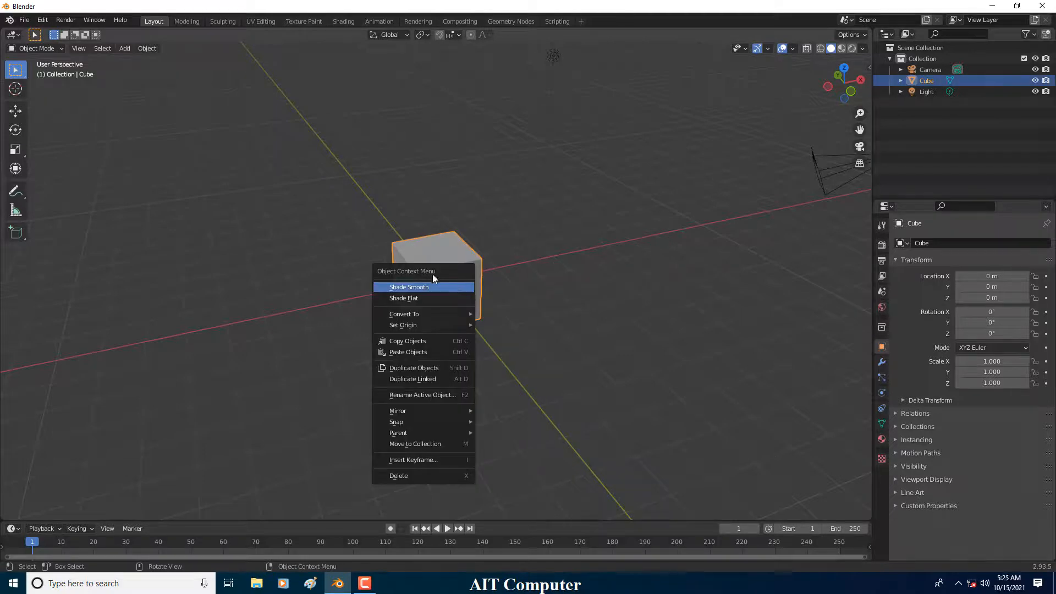
{"action": "left_click", "coordinate": [591, 220]}
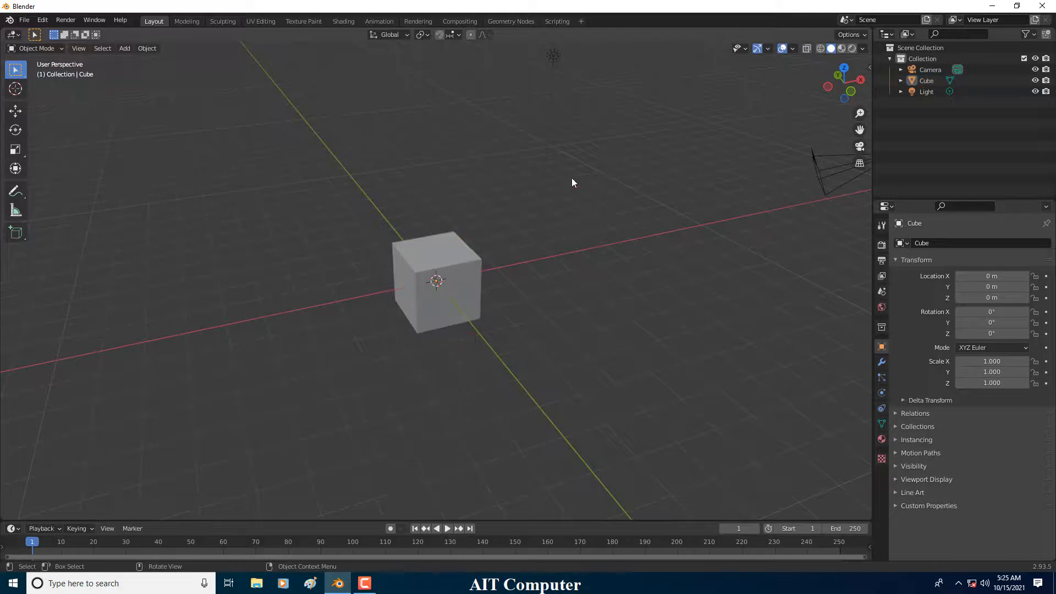
{"action": "left_click", "coordinate": [553, 57]}
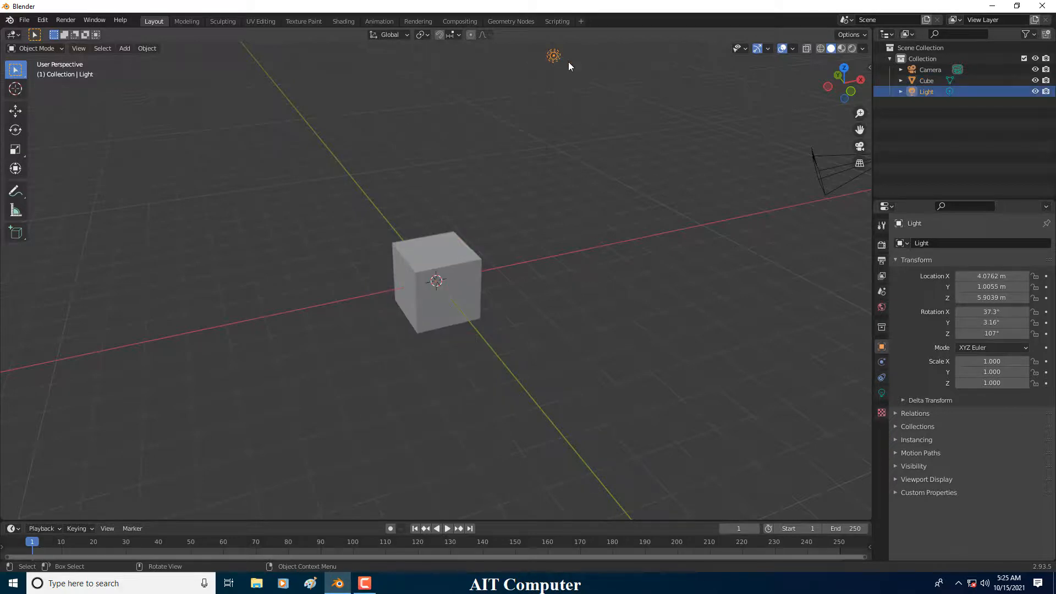
{"action": "right_click", "coordinate": [553, 59]}
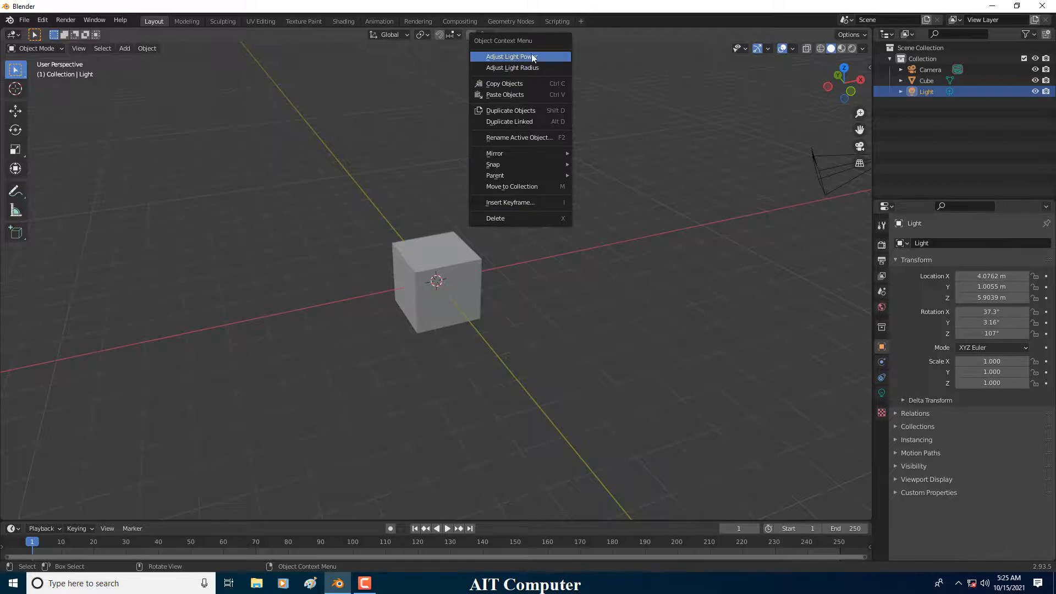
{"action": "left_click", "coordinate": [688, 185]}
{"action": "scroll", "coordinate": [711, 189], "scroll_direction": "down", "scroll_amount": 2}
{"action": "left_click", "coordinate": [688, 212]}
{"action": "right_click", "coordinate": [688, 212]}
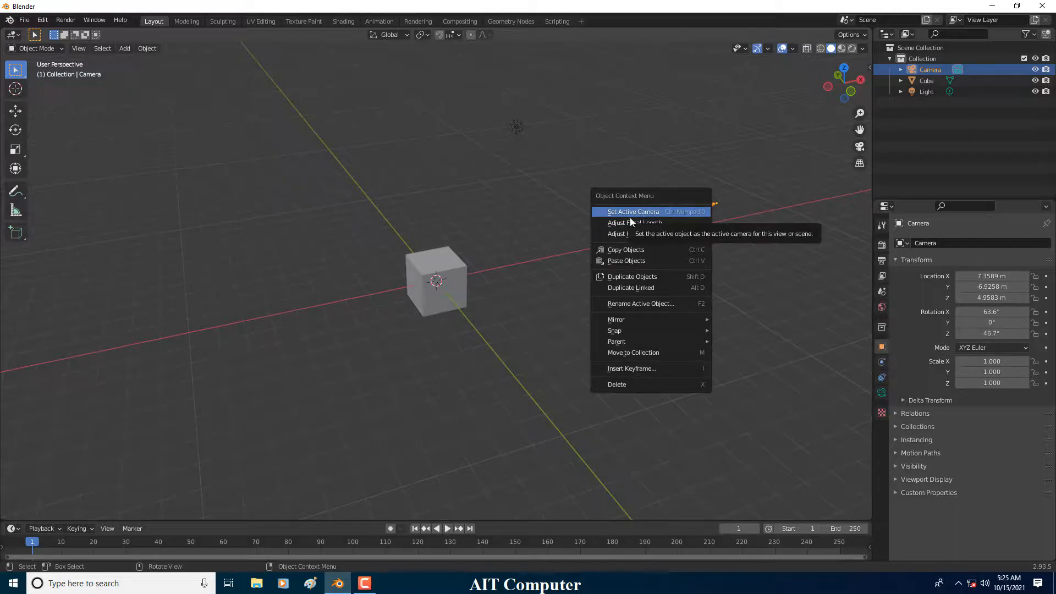
- Put the cube into Edit Mode and examine the context options for one of its upper corner vertices
{"action": "left_click", "coordinate": [463, 275]}
{"action": "scroll", "coordinate": [463, 276], "scroll_direction": "up", "scroll_amount": 2}
{"action": "middle_click_drag", "start_coordinate": [468, 281], "coordinate": [472, 282]}
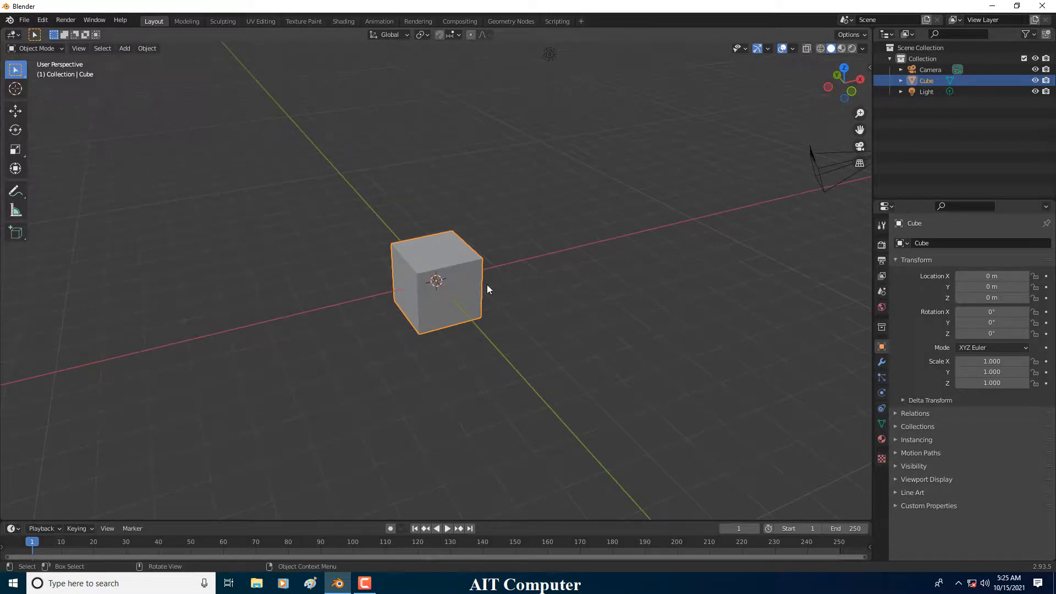
{"action": "key", "text": "Tab"}
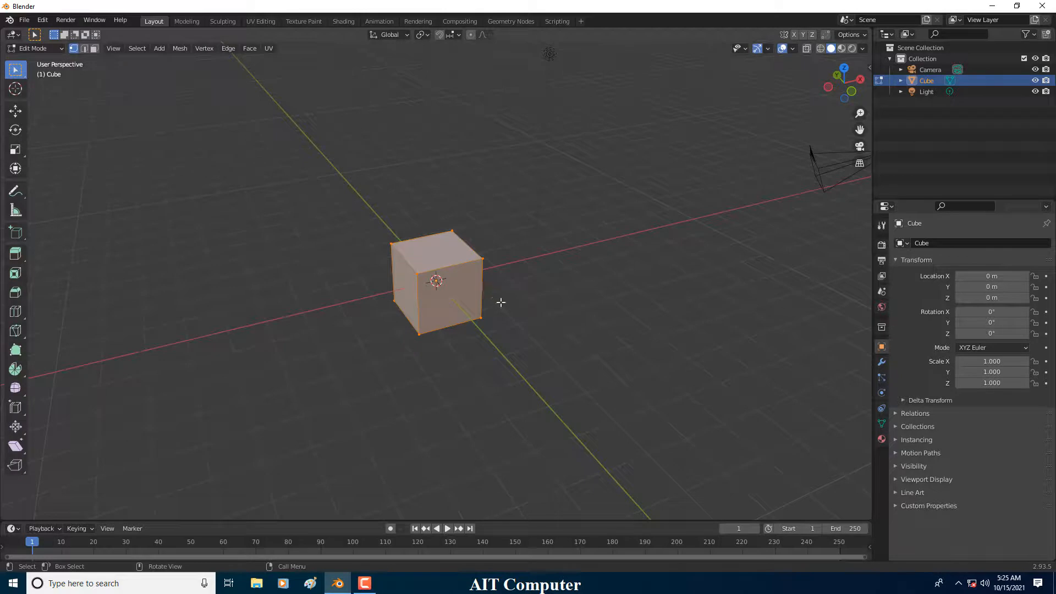
{"action": "right_click", "coordinate": [457, 272]}
{"action": "left_click", "coordinate": [509, 219]}
{"action": "left_click", "coordinate": [483, 258]}
{"action": "right_click", "coordinate": [477, 259]}
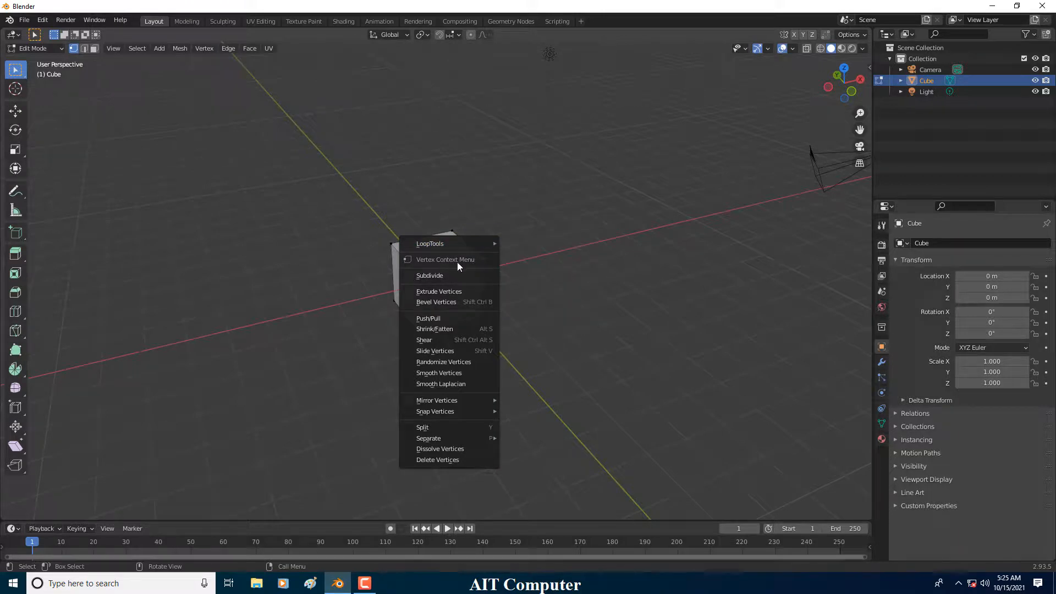
{"action": "mouse_move", "coordinate": [450, 246]}
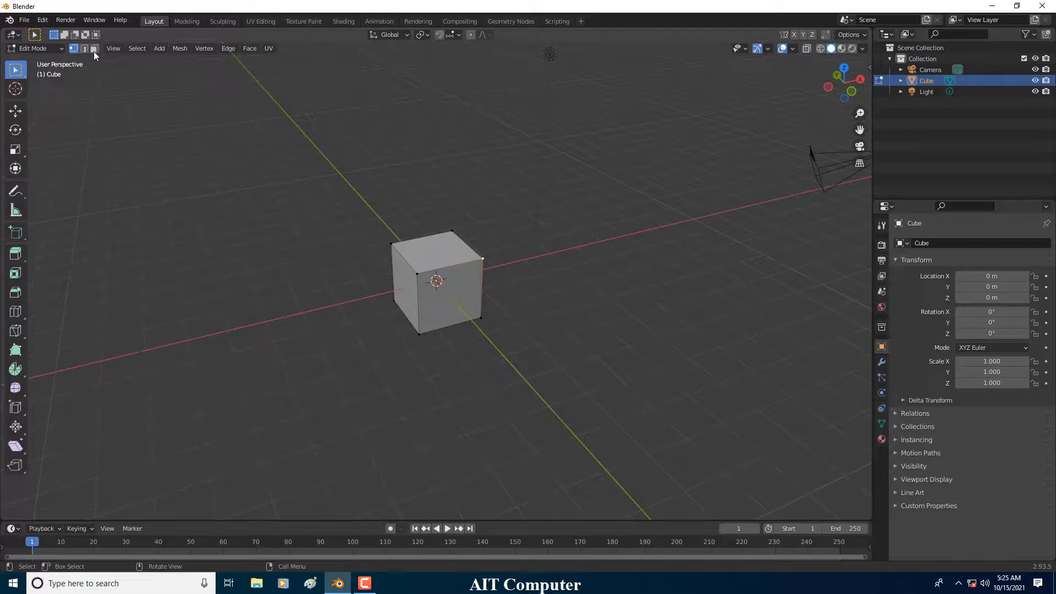
- Switch to edge selection and examine the context options for an upper edge of the cube
{"action": "left_click", "coordinate": [84, 50]}
{"action": "left_click", "coordinate": [439, 264]}
{"action": "right_click", "coordinate": [458, 265]}
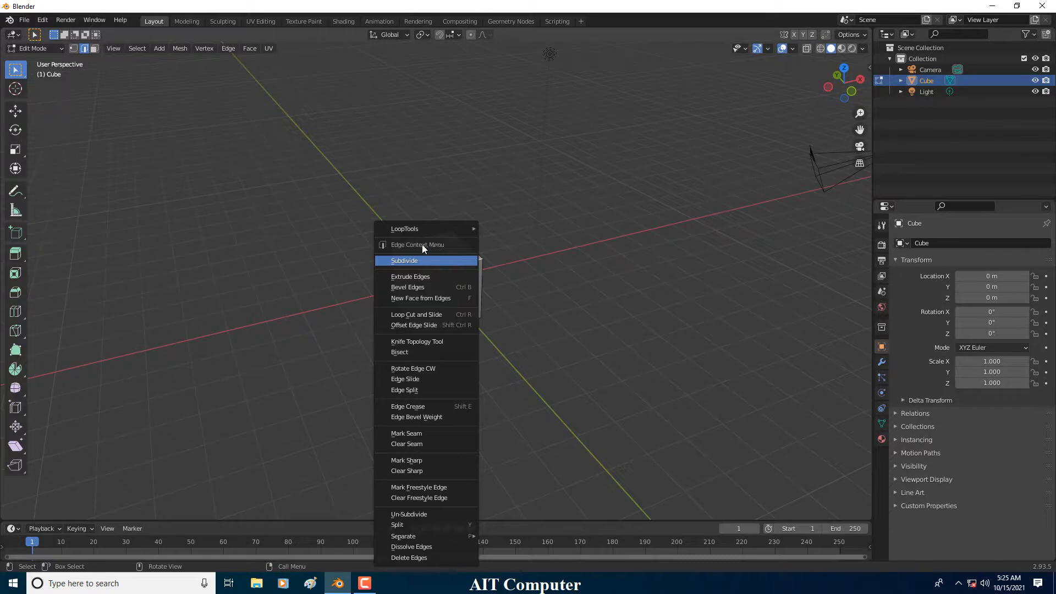
{"action": "left_click", "coordinate": [450, 351]}
- Switch to face selection and examine the context options for the cube's top face
{"action": "left_click", "coordinate": [94, 49]}
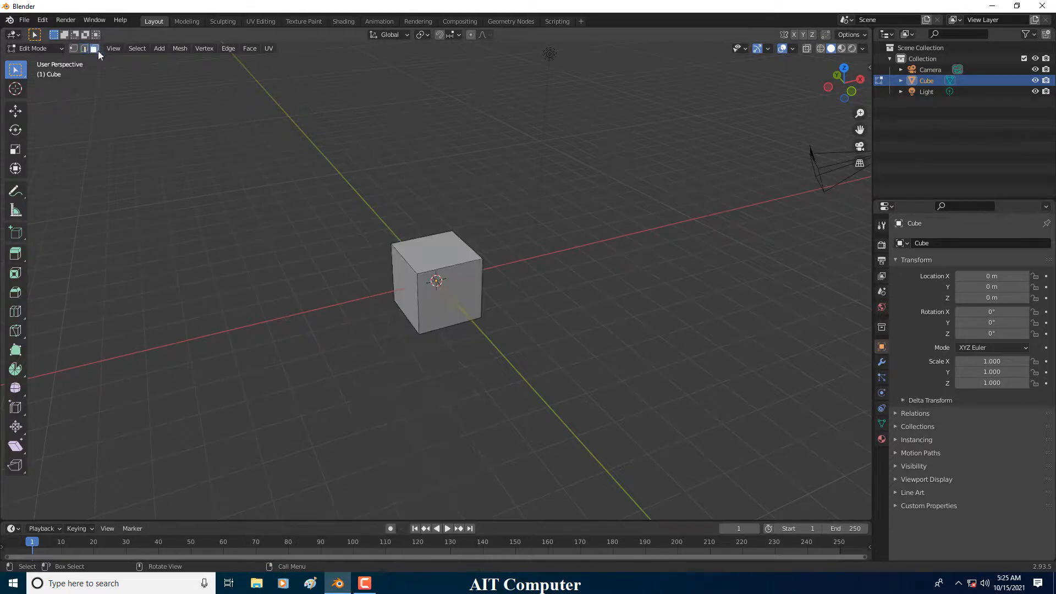
{"action": "left_click", "coordinate": [435, 258]}
{"action": "right_click", "coordinate": [435, 257]}
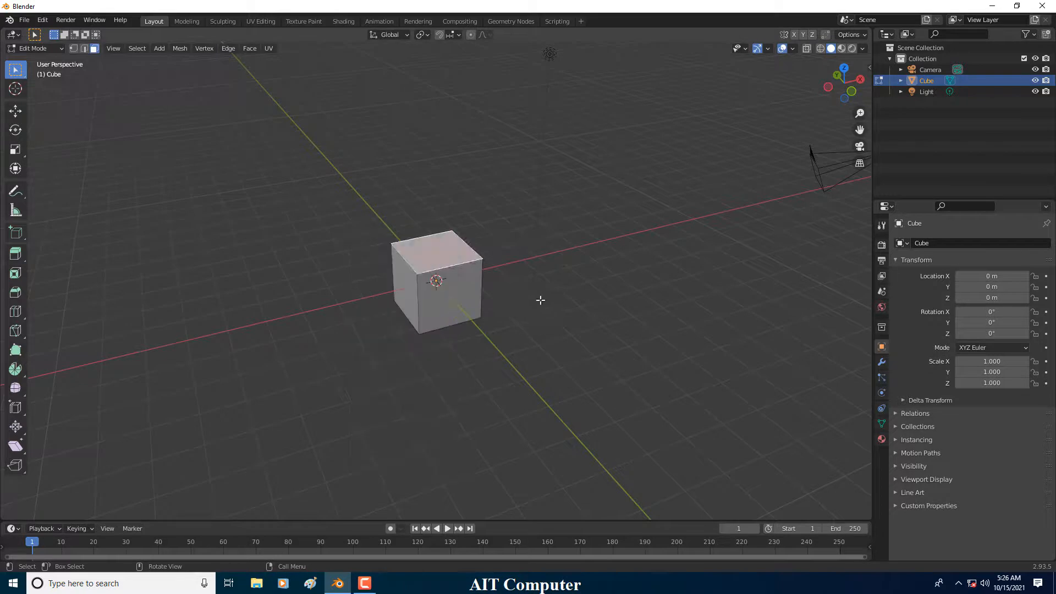
{"action": "left_click", "coordinate": [456, 286]}
{"action": "scroll", "coordinate": [456, 286], "scroll_direction": "up", "scroll_amount": 1}
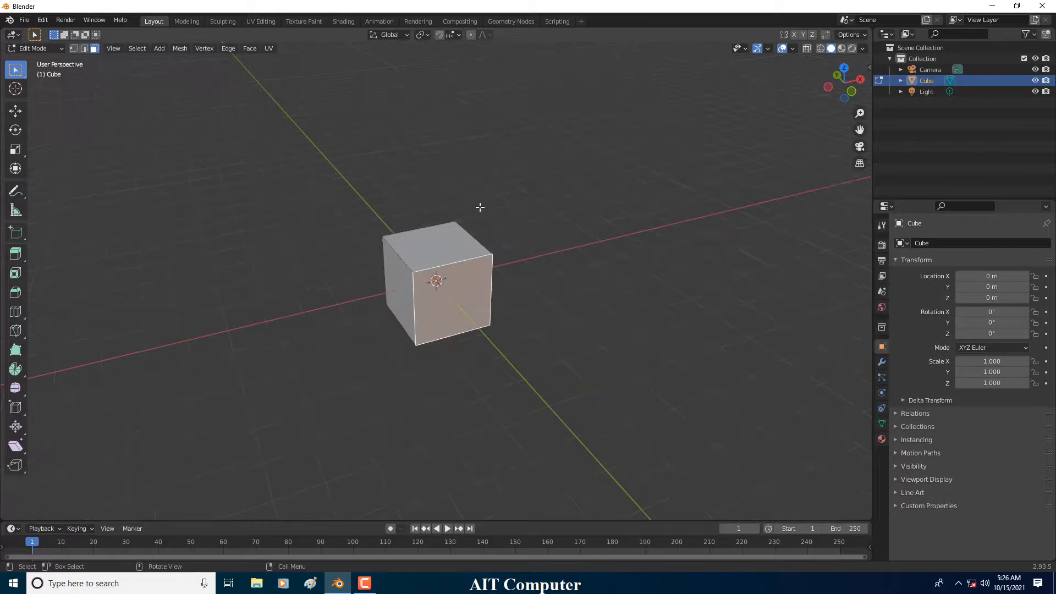
{"action": "middle_click_drag", "start_coordinate": [476, 205], "coordinate": [420, 309], "text": "shift"}
- Return to Object Mode with the light selected and display the viewport in Rendered shading
{"action": "left_click", "coordinate": [512, 125]}
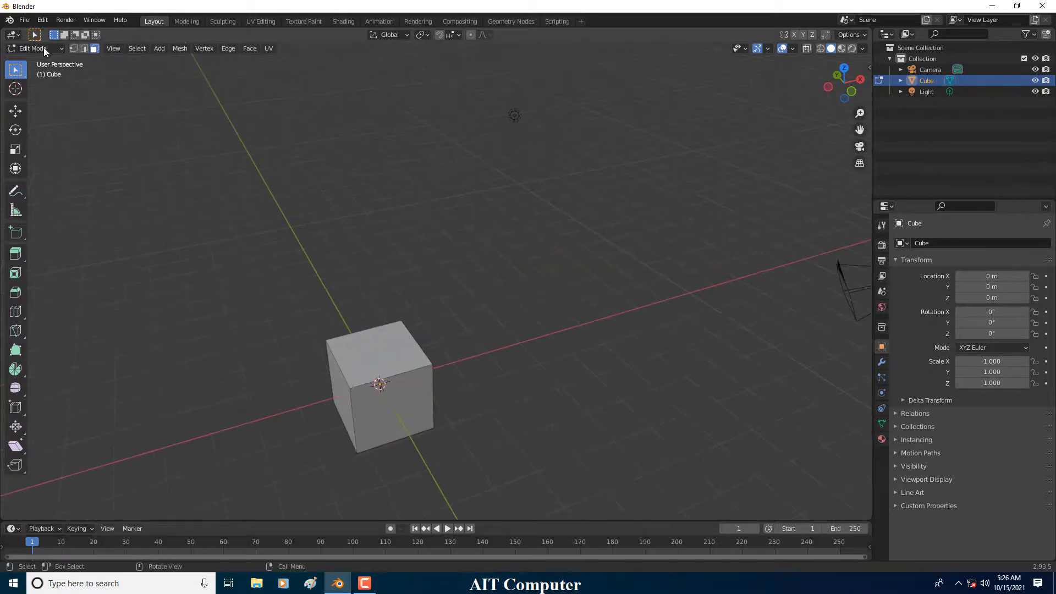
{"action": "left_click", "coordinate": [38, 48]}
{"action": "left_click", "coordinate": [41, 58]}
{"action": "left_click", "coordinate": [523, 121]}
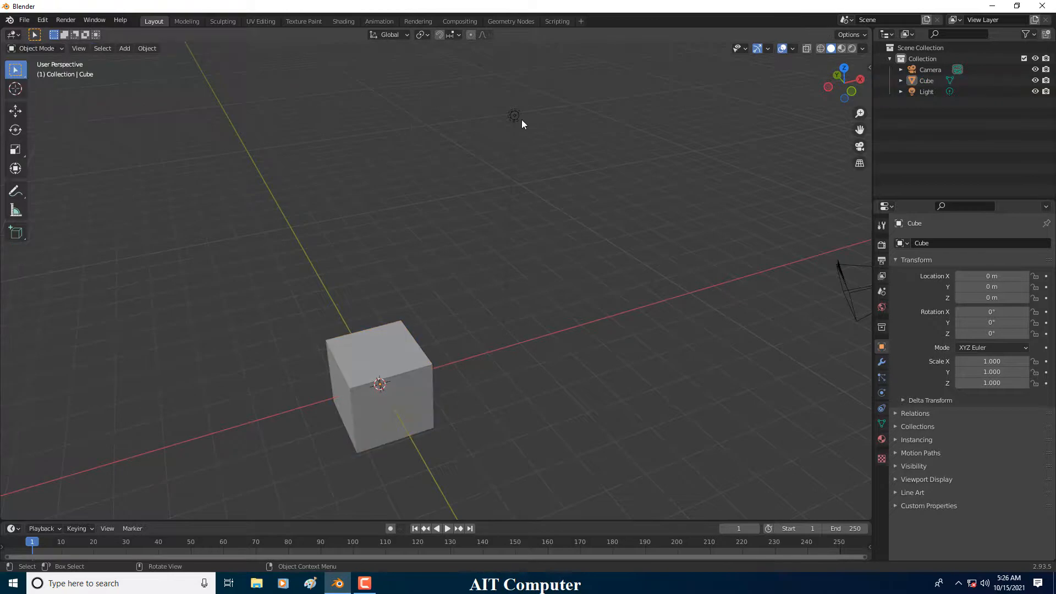
{"action": "left_click", "coordinate": [521, 120]}
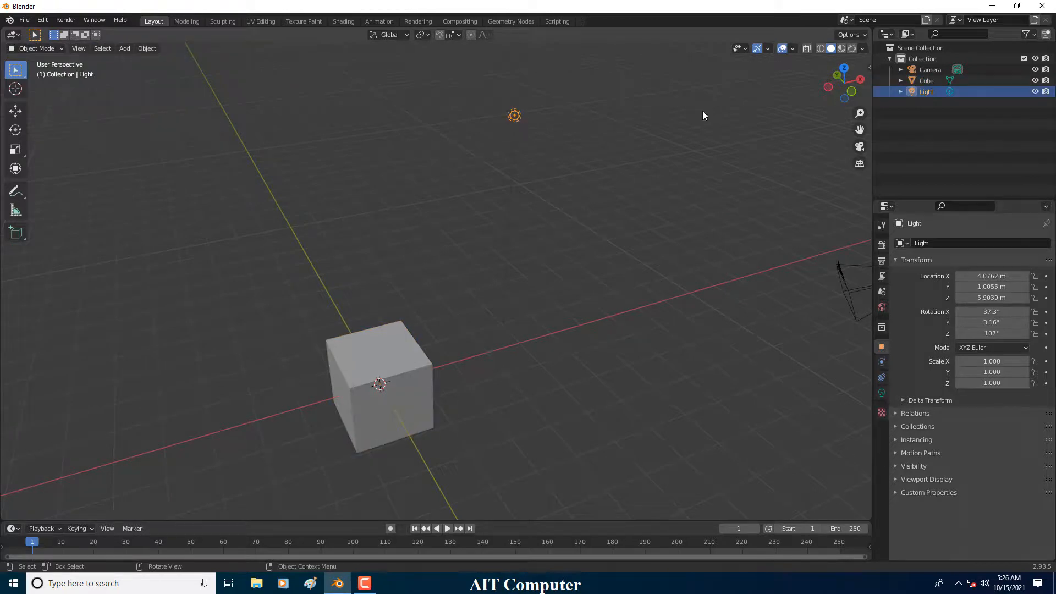
{"action": "left_click", "coordinate": [847, 49]}
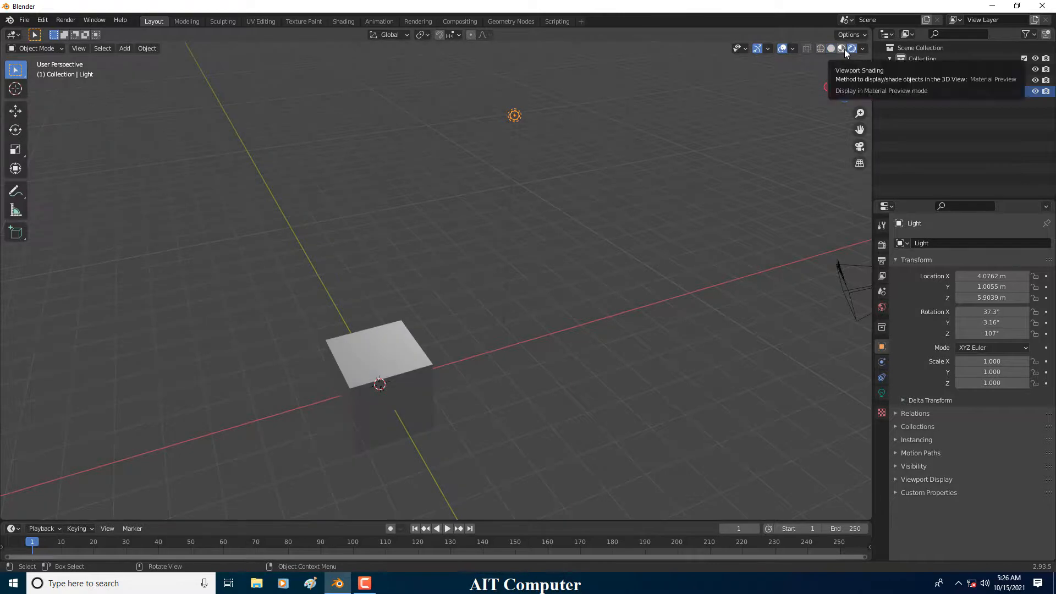
- Raise the selected light's power interactively to about 4003 W
{"action": "right_click", "coordinate": [512, 117]}
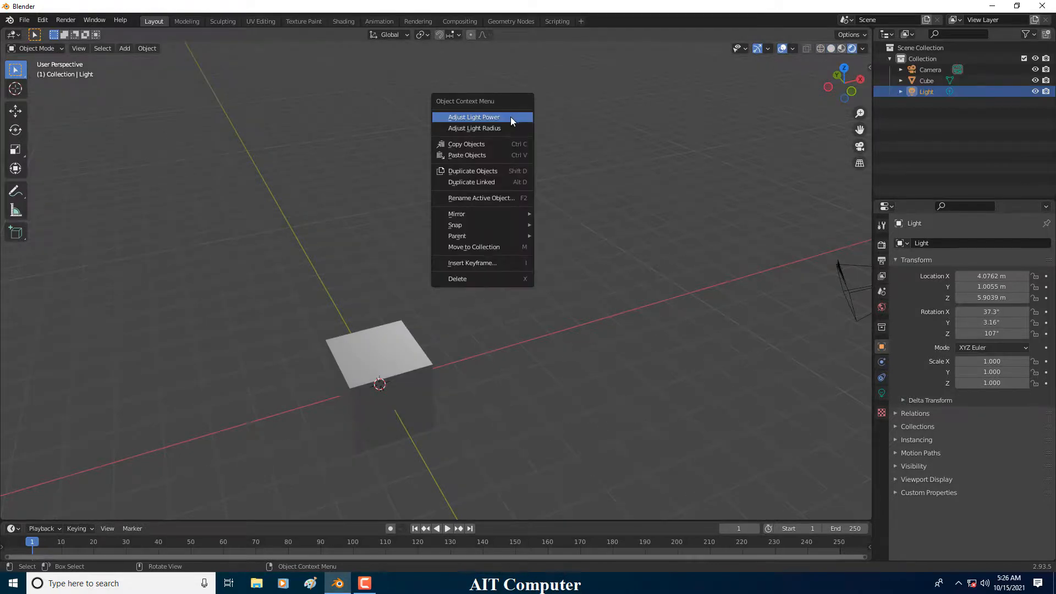
{"action": "left_click", "coordinate": [510, 117]}
{"action": "mouse_move", "coordinate": [130, 80]}
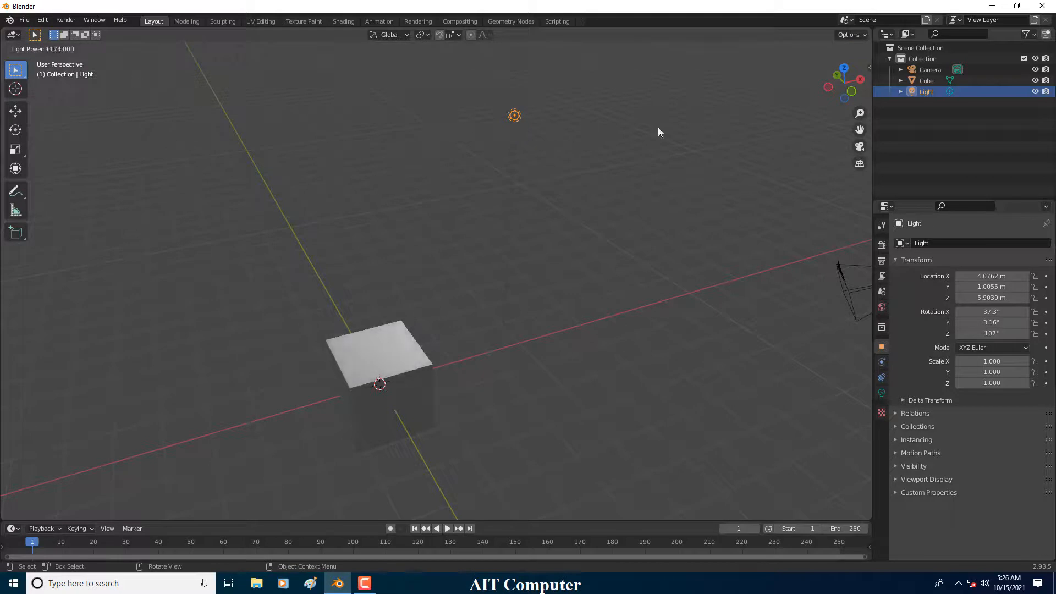
{"action": "mouse_move", "coordinate": [248, 139]}
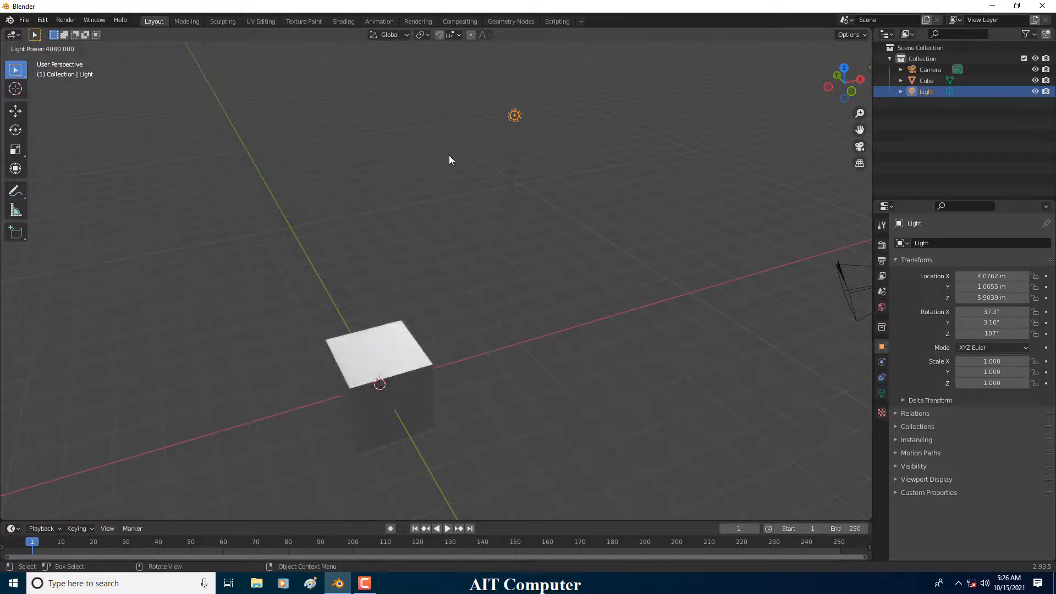
{"action": "left_click", "coordinate": [424, 156]}
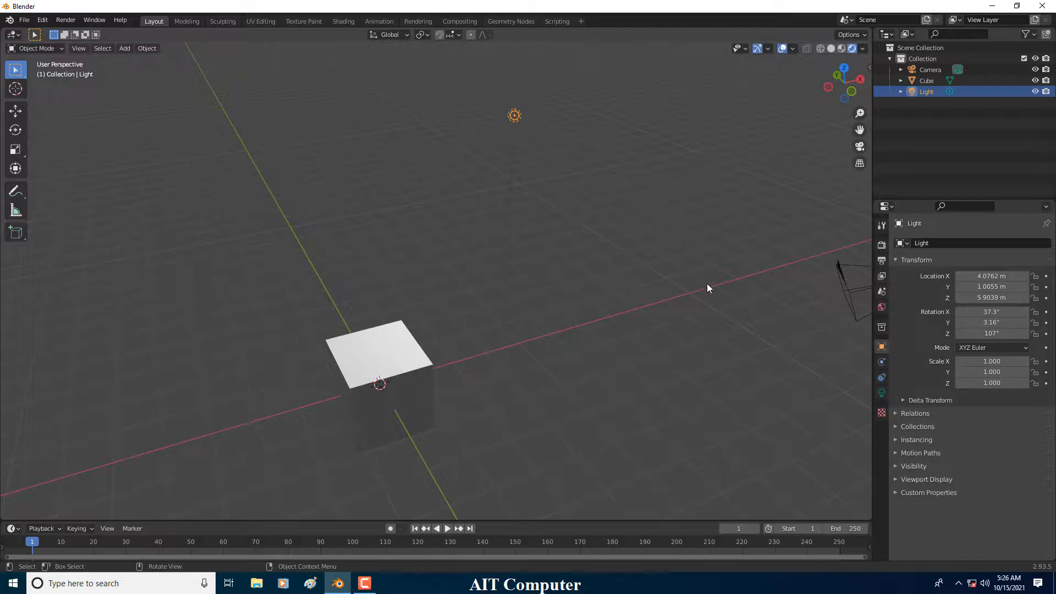
- Show the light's data properties and lower its power interactively to about 448 W
{"action": "left_click", "coordinate": [881, 392]}
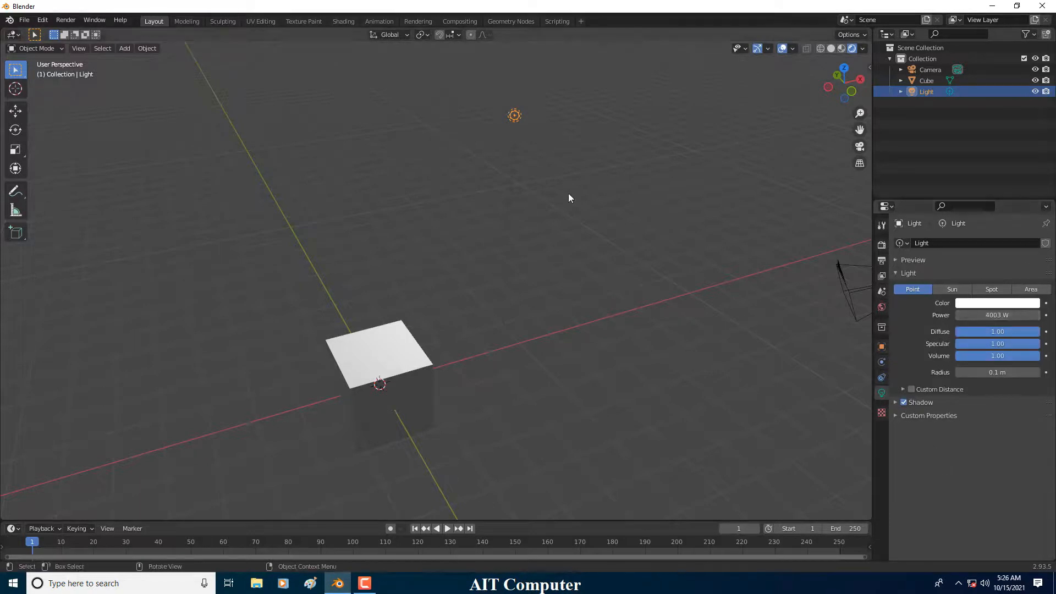
{"action": "right_click", "coordinate": [517, 118]}
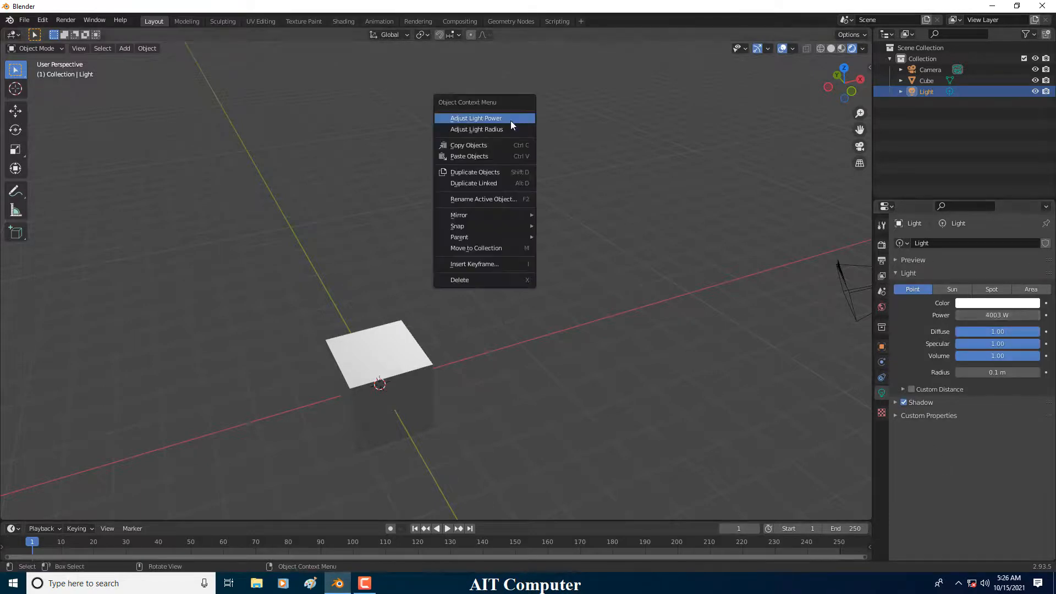
{"action": "left_click", "coordinate": [516, 121]}
{"action": "mouse_move", "coordinate": [198, 86]}
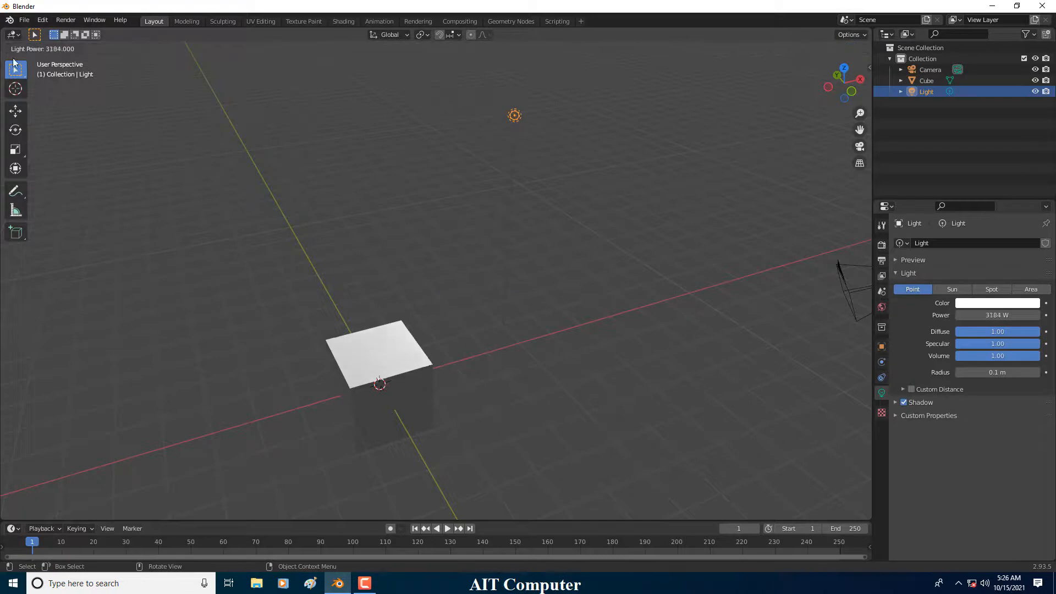
{"action": "mouse_move", "coordinate": [23, 468]}
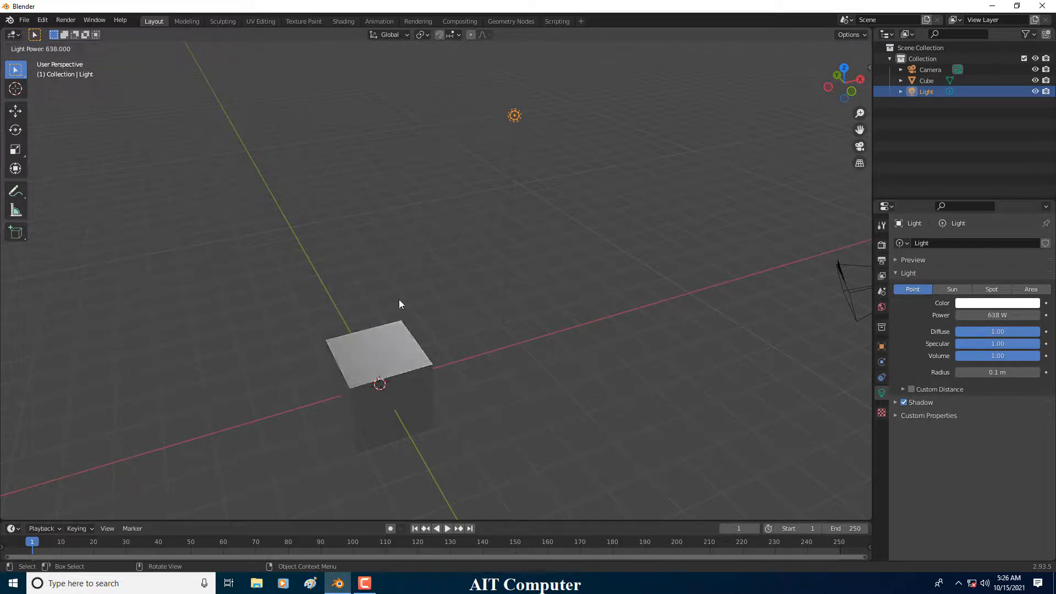
{"action": "mouse_move", "coordinate": [103, 281]}
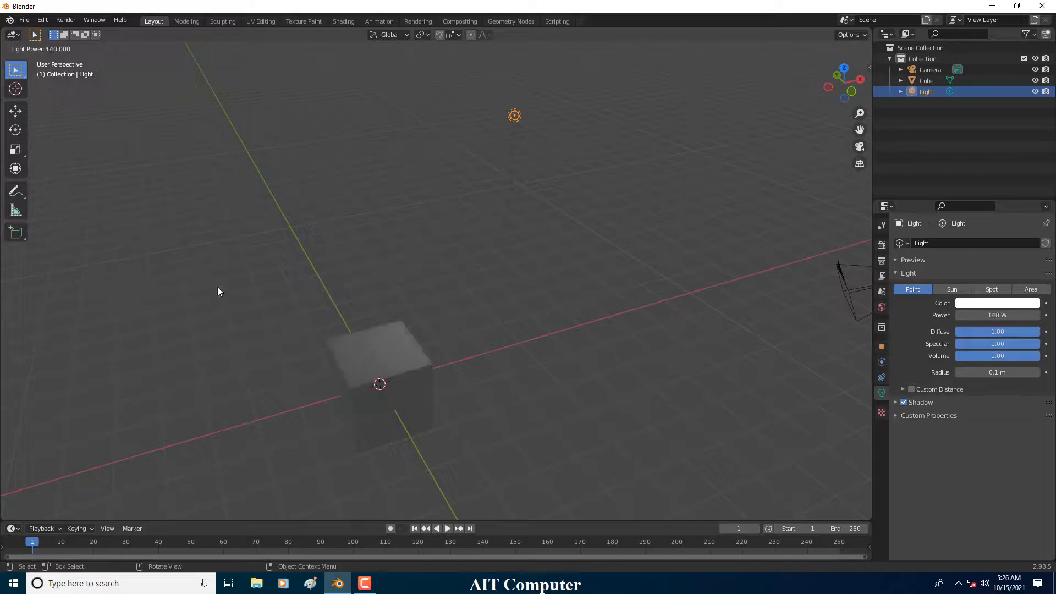
{"action": "mouse_move", "coordinate": [317, 301]}
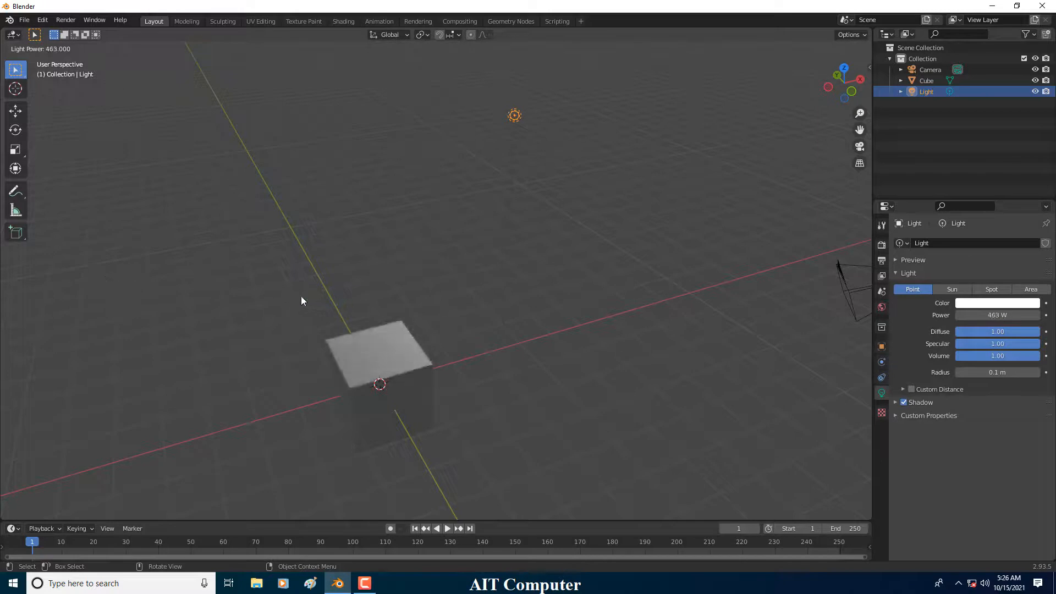
{"action": "left_click", "coordinate": [294, 297]}
- Select the camera and adjust its focal length interactively to about 51.8 mm
{"action": "middle_click_drag", "start_coordinate": [574, 277], "coordinate": [600, 318]}
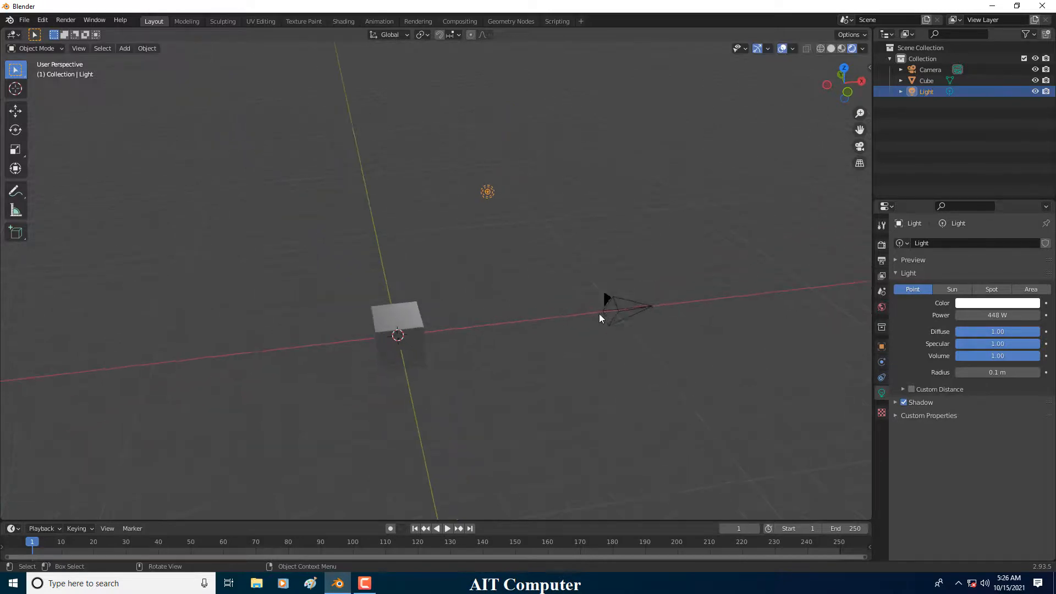
{"action": "left_click", "coordinate": [608, 308]}
{"action": "right_click", "coordinate": [609, 312]}
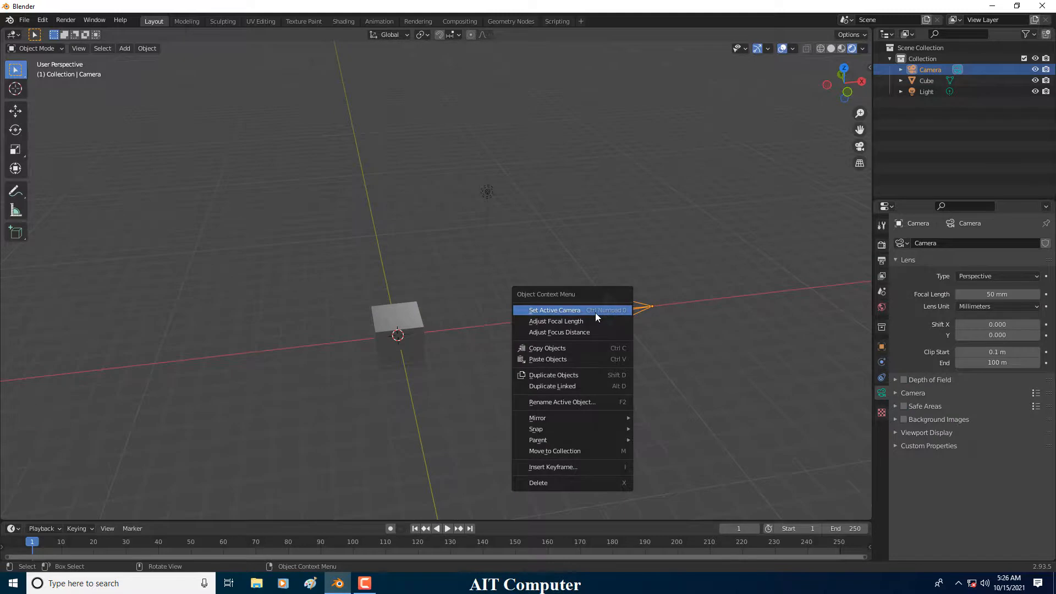
{"action": "left_click", "coordinate": [592, 323]}
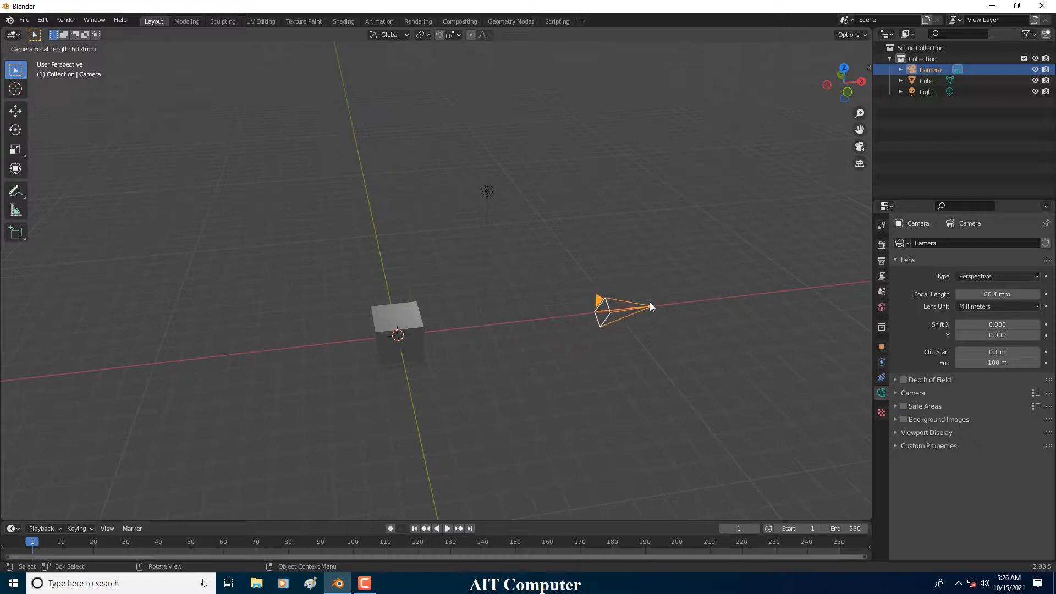
{"action": "left_click", "coordinate": [604, 309]}
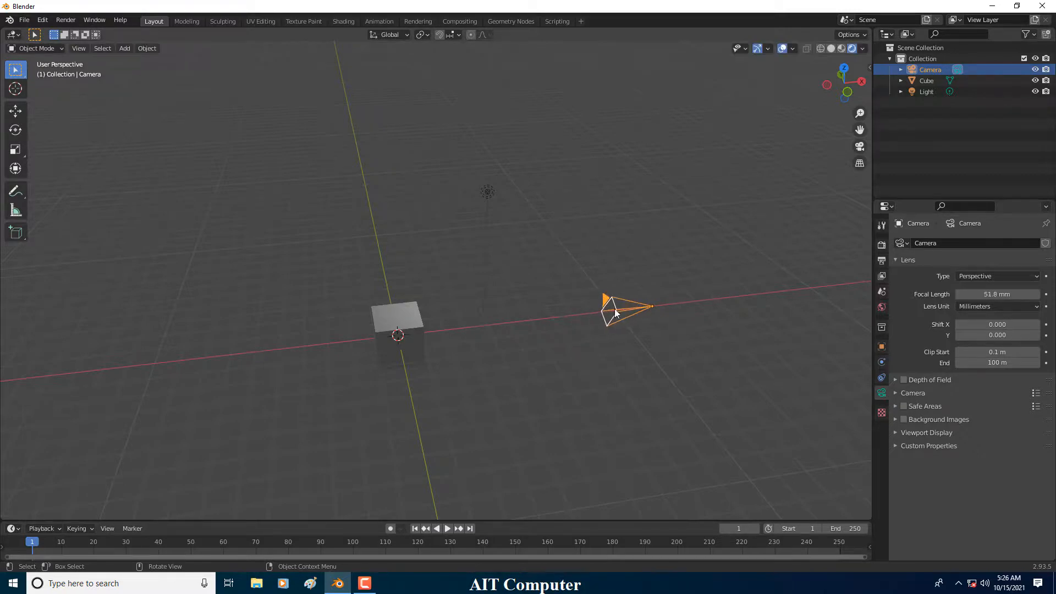
- Select the cube and look through the operations available for objects
{"action": "left_click", "coordinate": [421, 324]}
{"action": "scroll", "coordinate": [404, 332], "scroll_direction": "up", "scroll_amount": 2}
{"action": "middle_click_drag", "start_coordinate": [437, 353], "coordinate": [453, 332]}
{"action": "left_click", "coordinate": [440, 332]}
{"action": "left_click", "coordinate": [383, 344]}
{"action": "left_click", "coordinate": [431, 324]}
{"action": "left_click", "coordinate": [431, 324]}
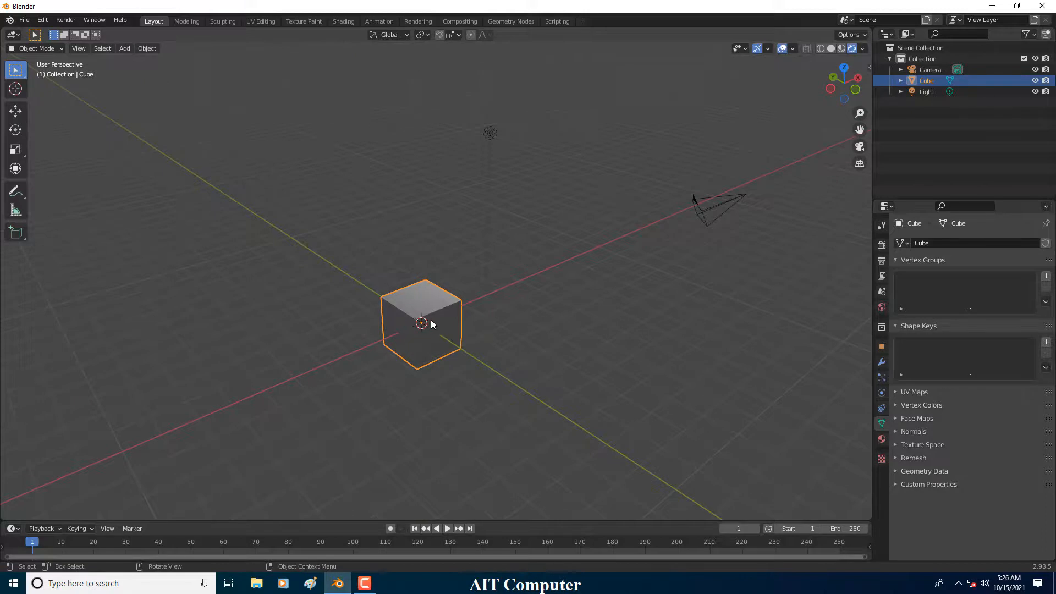
{"action": "left_click", "coordinate": [464, 311]}
{"action": "left_click", "coordinate": [424, 320]}
{"action": "left_click", "coordinate": [148, 49]}
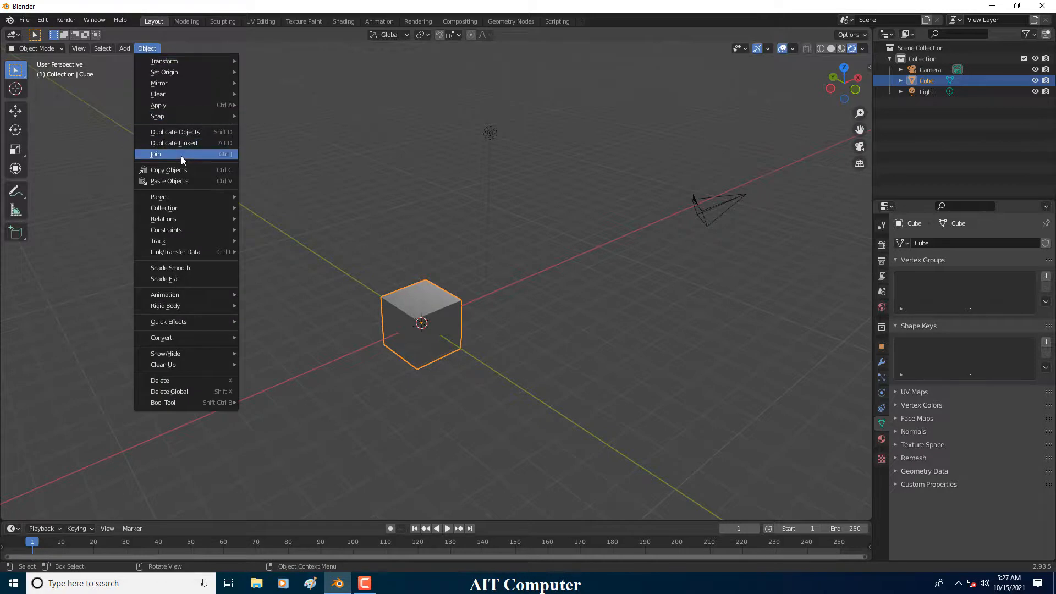
- Add a monkey mesh and move it clear of the cube, along the far side of the green axis
{"action": "key", "text": "shift+a"}
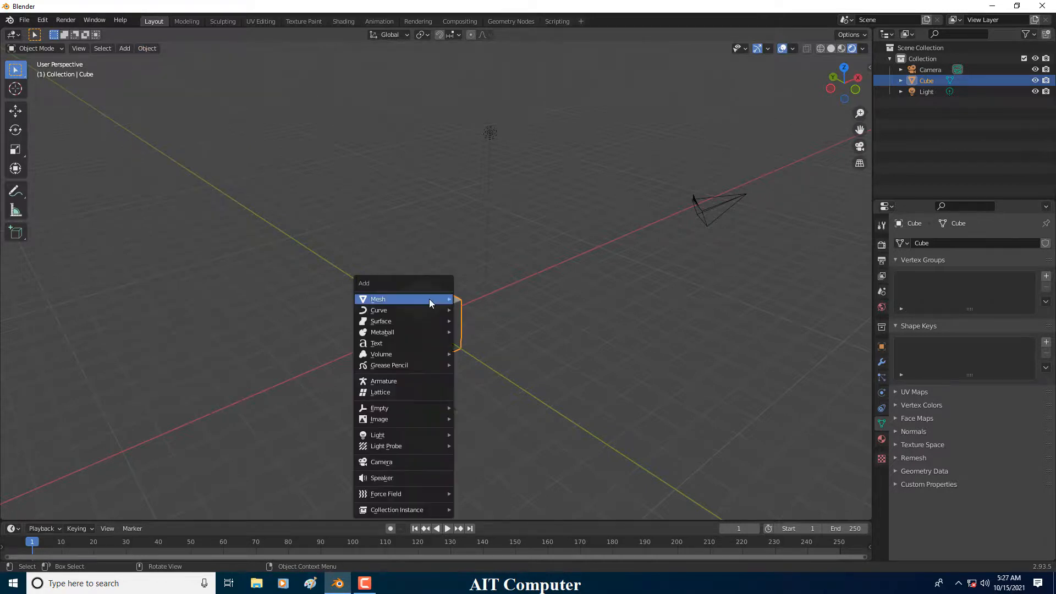
{"action": "mouse_move", "coordinate": [428, 298]}
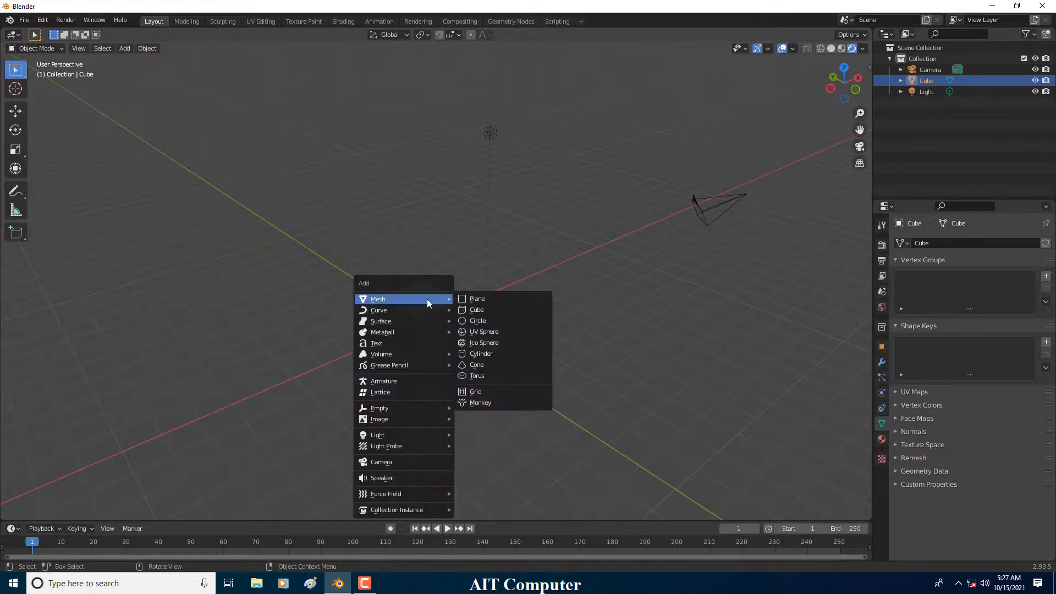
{"action": "left_click", "coordinate": [481, 403]}
{"action": "key", "text": "g"}
{"action": "left_click", "coordinate": [363, 324]}
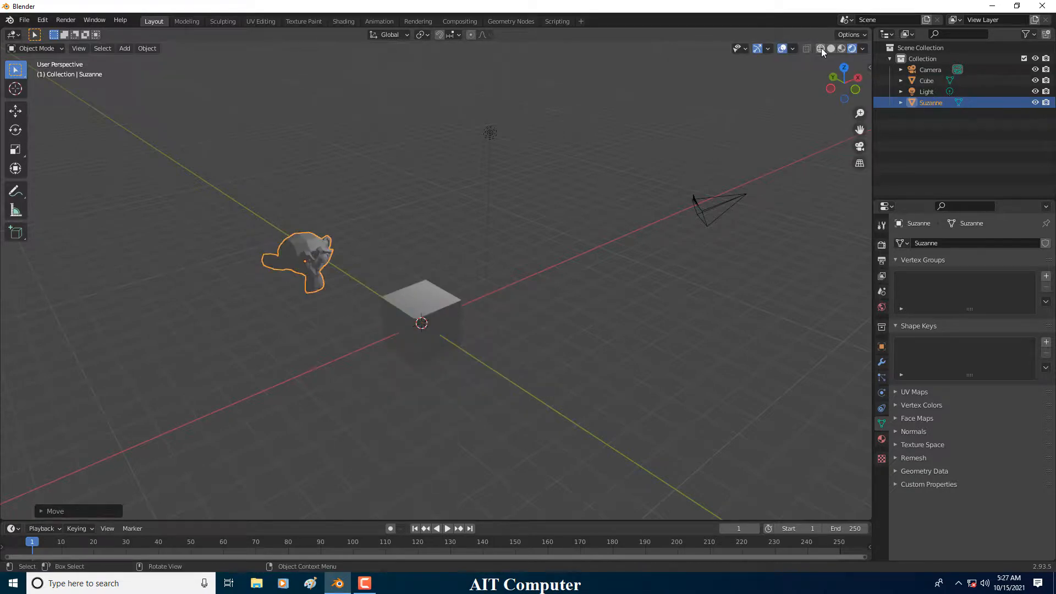
- Switch the viewport to solid shading, add a UV sphere and move it beside the cube toward the camera
{"action": "left_click", "coordinate": [821, 50]}
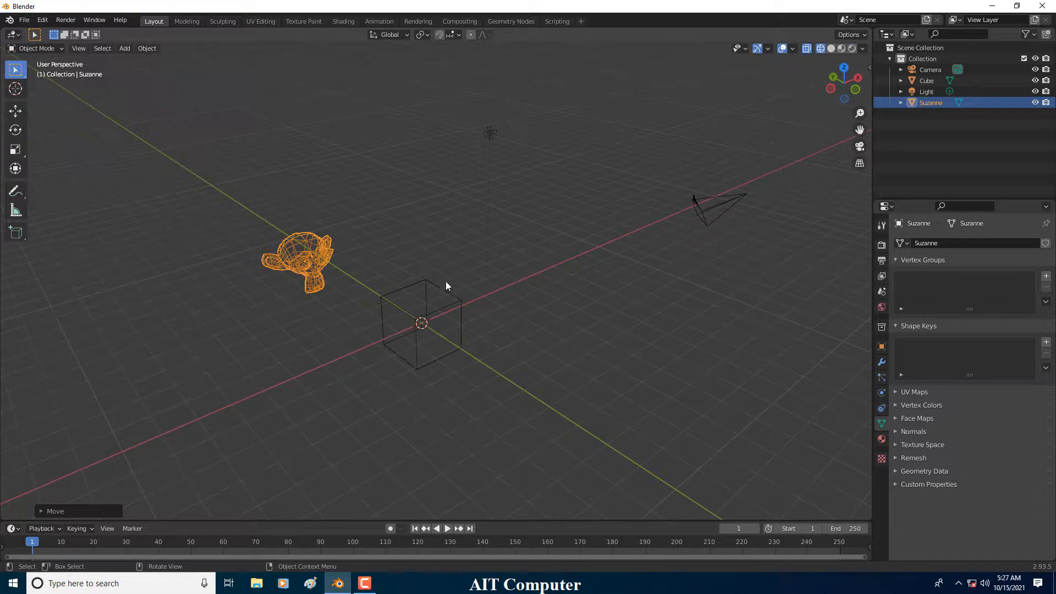
{"action": "left_click", "coordinate": [830, 49]}
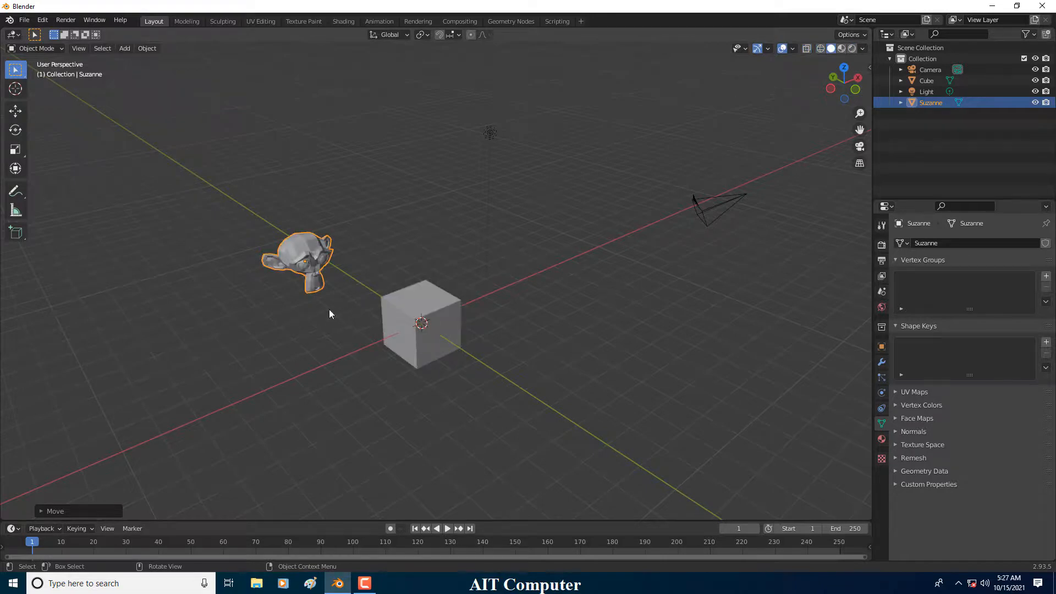
{"action": "key", "text": "shift+a"}
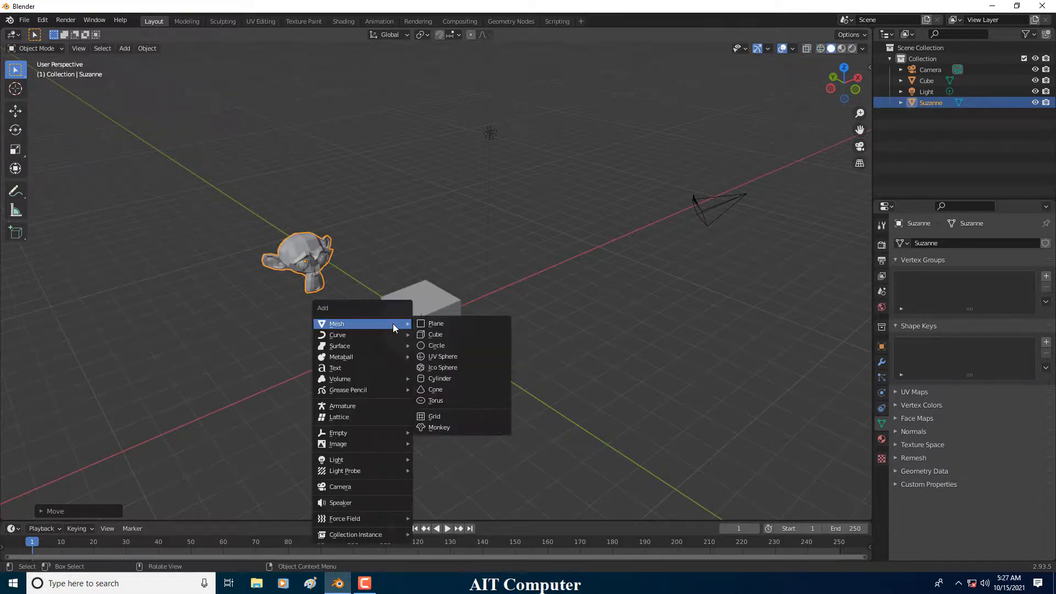
{"action": "mouse_move", "coordinate": [372, 323]}
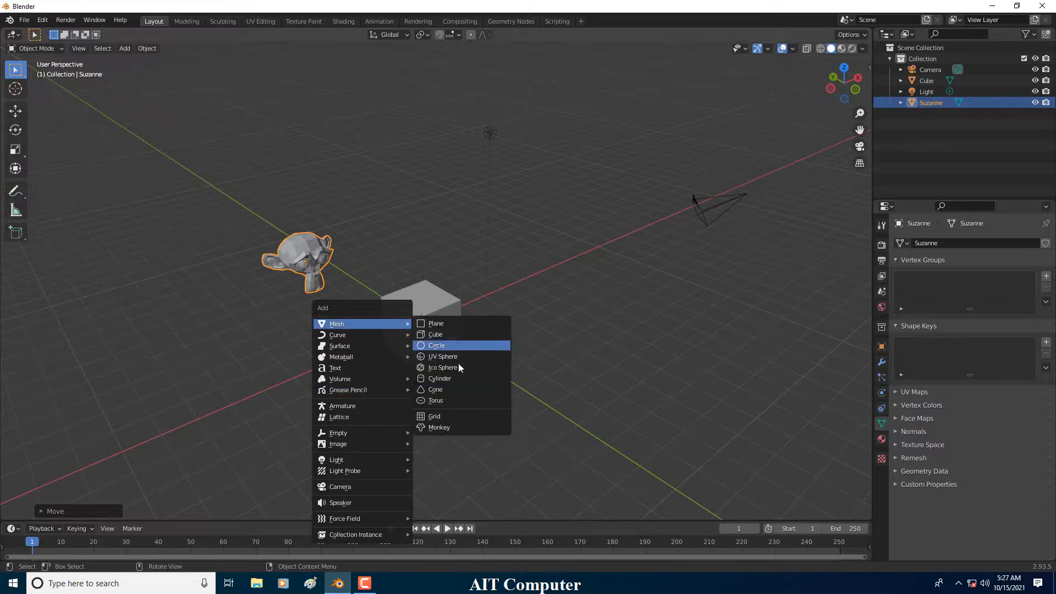
{"action": "left_click", "coordinate": [458, 358]}
{"action": "key", "text": "g"}
{"action": "left_click", "coordinate": [572, 322]}
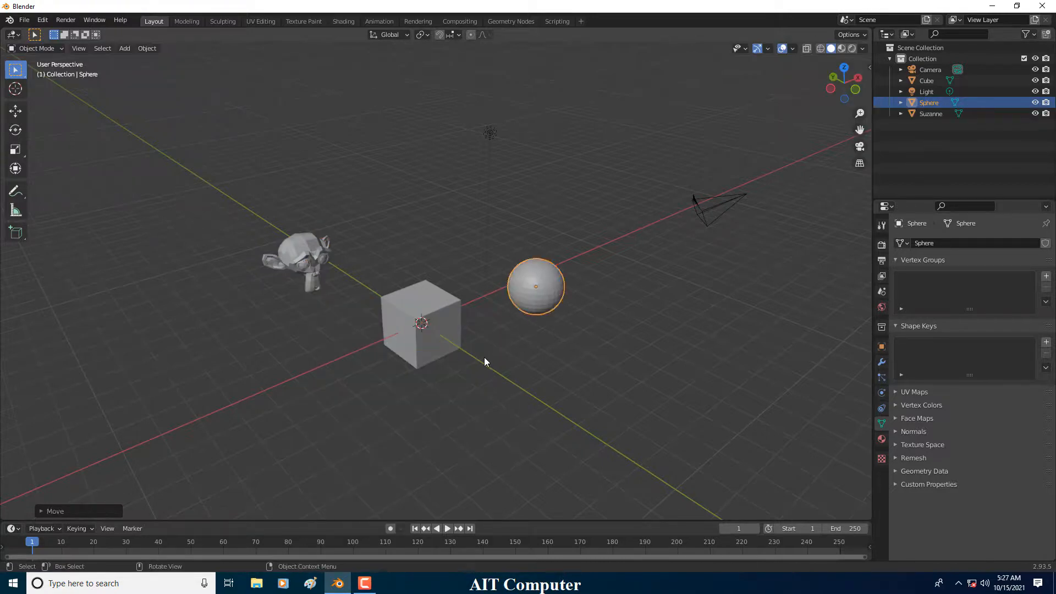
- Select the UV sphere and the cube, with the cube active, and join them into one object
{"action": "left_click", "coordinate": [501, 325]}
{"action": "left_click", "coordinate": [518, 299]}
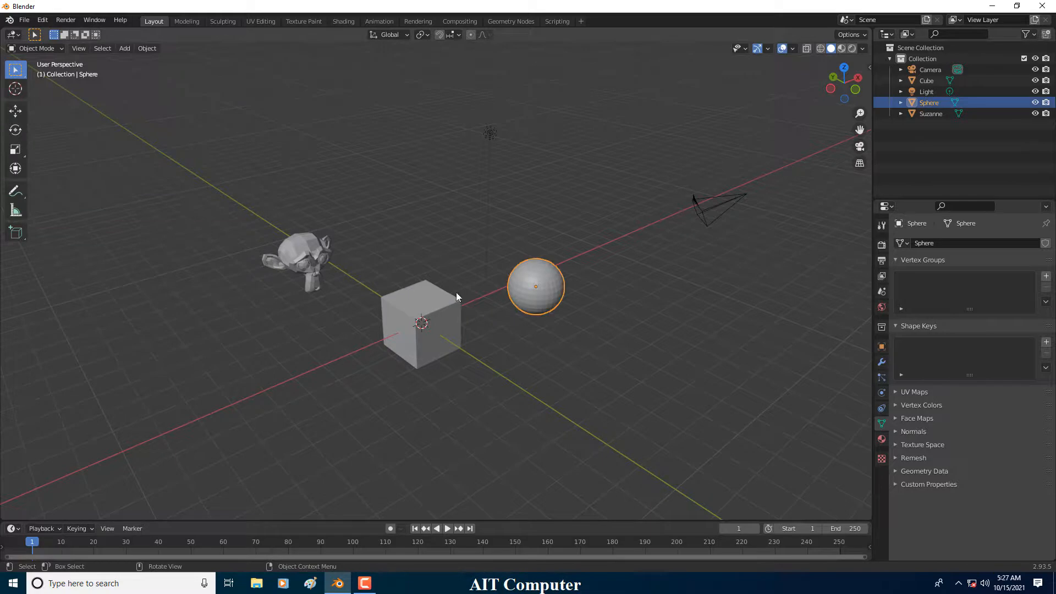
{"action": "left_click", "coordinate": [434, 316], "text": "shift"}
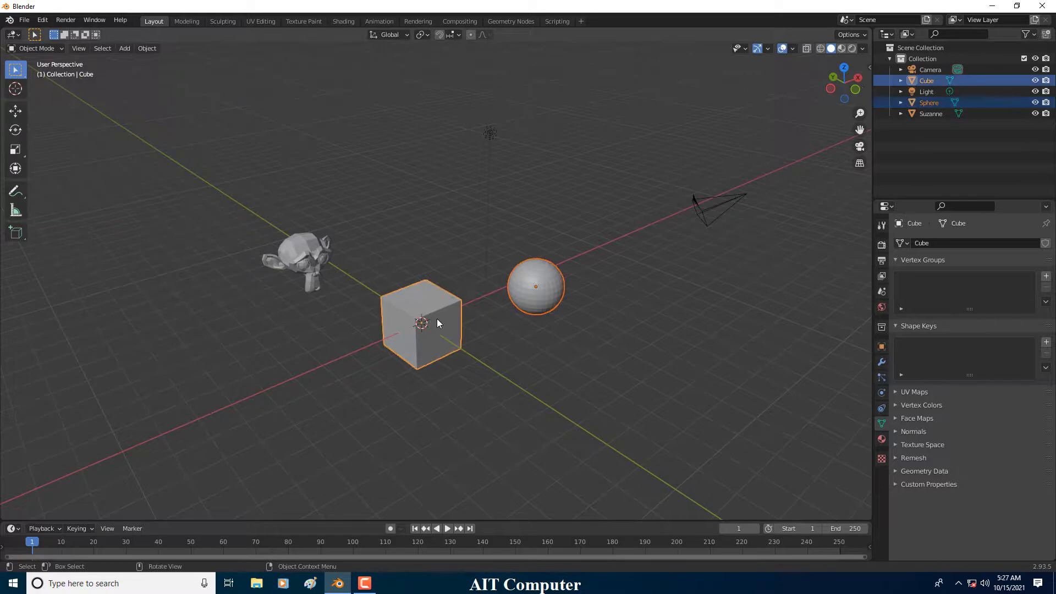
{"action": "left_click", "coordinate": [144, 48]}
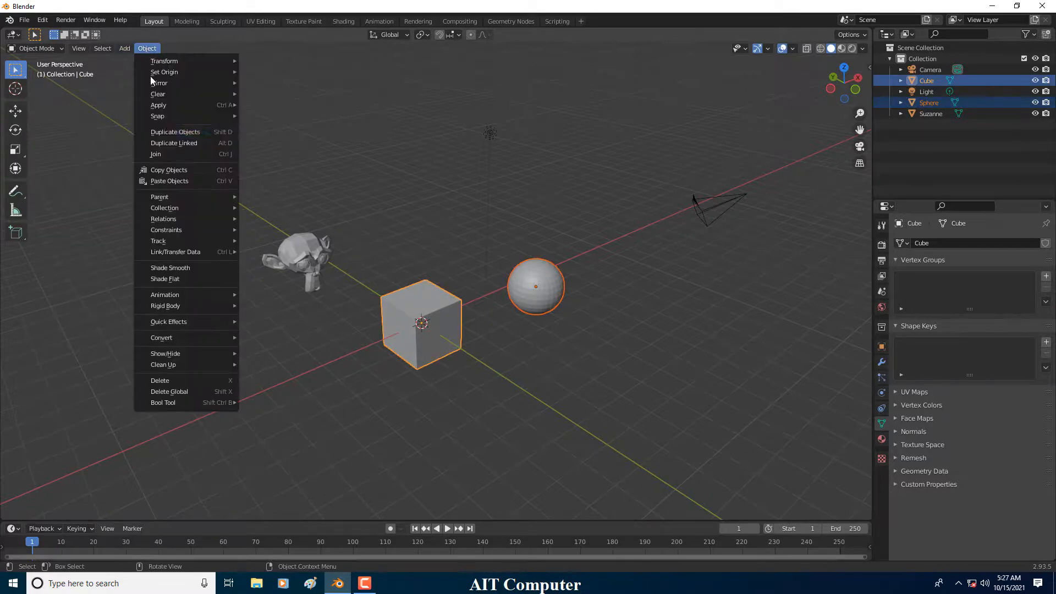
{"action": "left_click", "coordinate": [543, 295]}
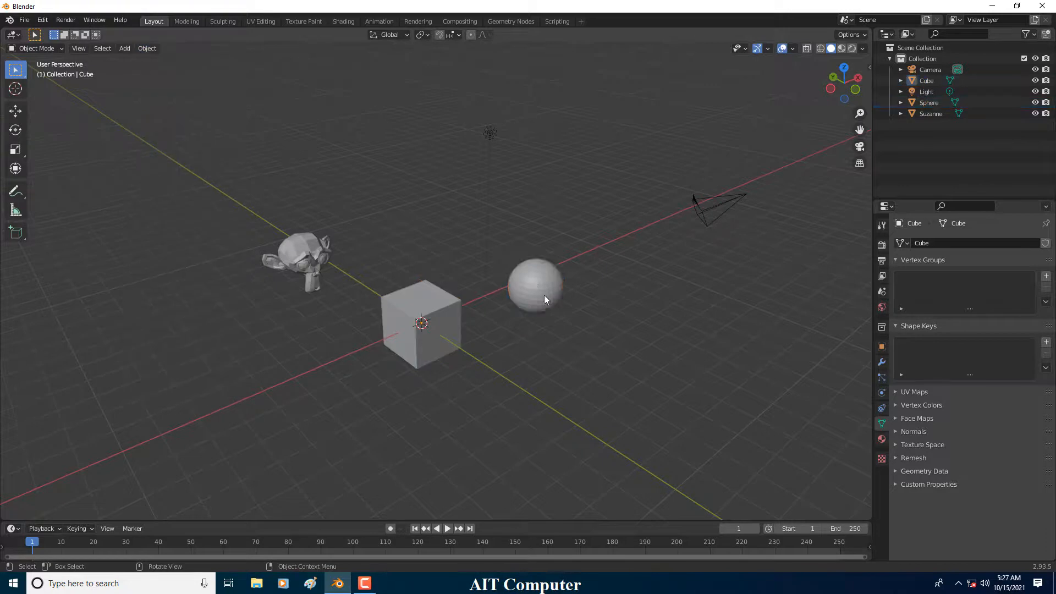
{"action": "left_click", "coordinate": [425, 324], "text": "shift"}
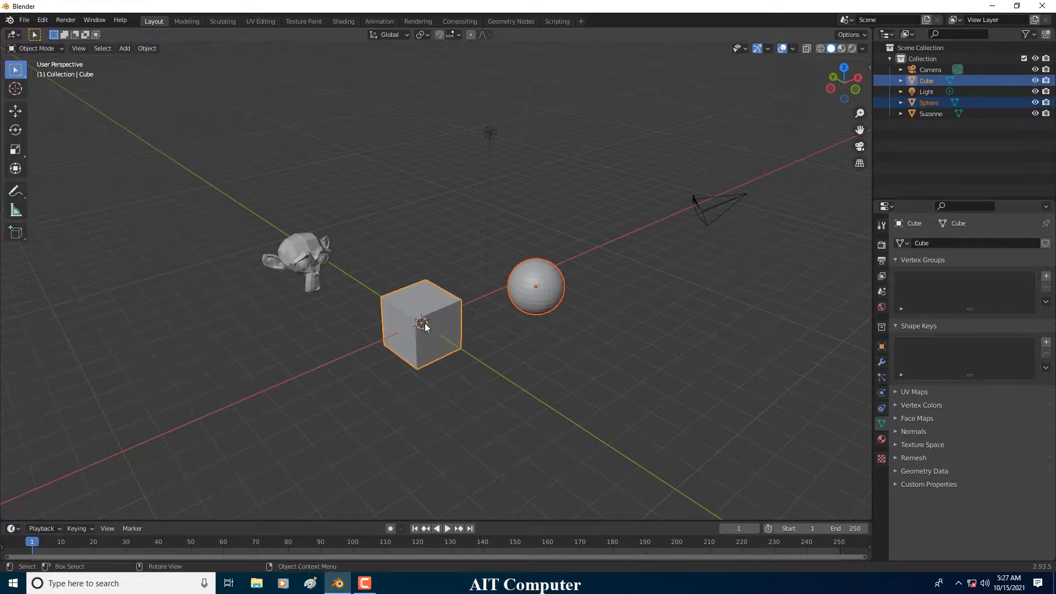
{"action": "key", "text": "ctrl+j"}
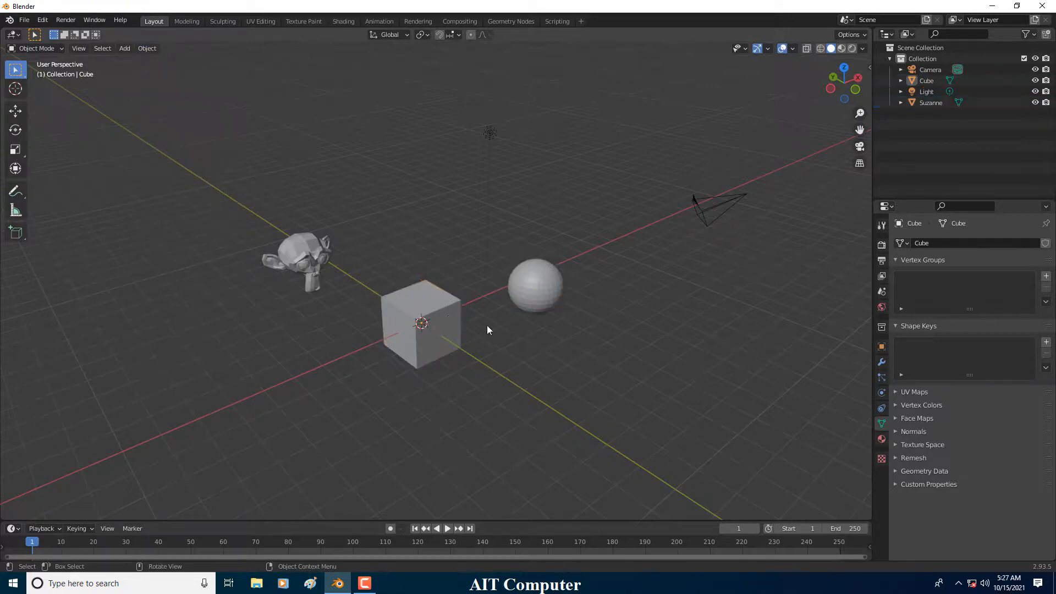
- Undo the join of the UV sphere and the cube, leaving only the cube selected
{"action": "left_click", "coordinate": [501, 304]}
{"action": "key", "text": "ctrl+z"}
{"action": "left_click", "coordinate": [588, 319]}
{"action": "left_click", "coordinate": [530, 298]}
{"action": "key", "text": "ctrl+z"}
{"action": "left_click", "coordinate": [523, 305]}
{"action": "key", "text": "ctrl+z"}
{"action": "left_click", "coordinate": [430, 316]}
{"action": "key", "text": "ctrl+z"}
{"action": "key", "text": "ctrl+z"}
{"action": "key", "text": "ctrl+z"}
{"action": "left_click", "coordinate": [414, 305]}
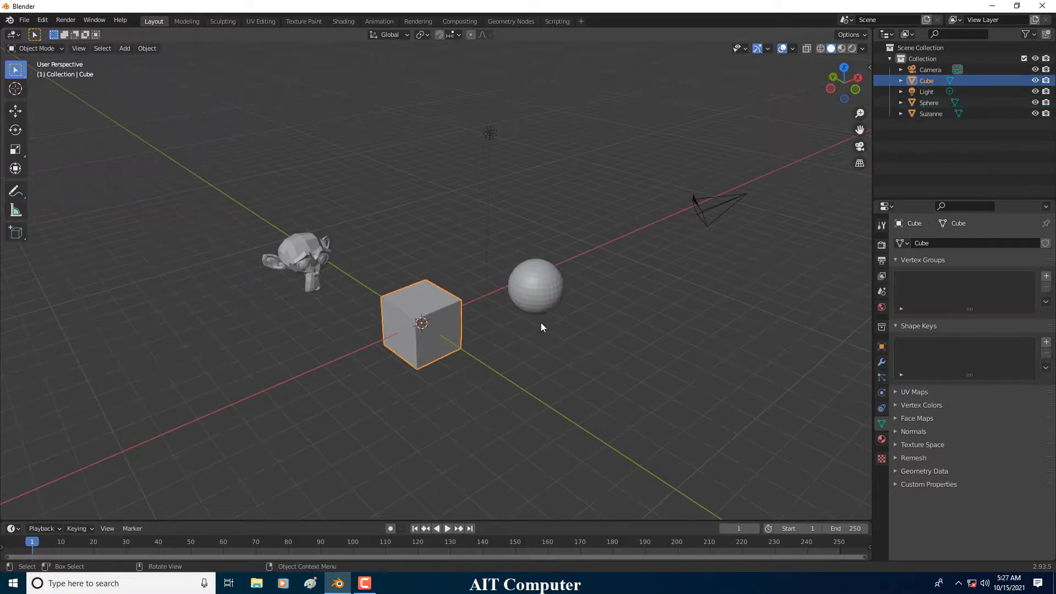
{"action": "left_click", "coordinate": [520, 307]}
{"action": "key", "text": "ctrl+z"}
- Add the Join operation for objects to Quick Favorites
{"action": "left_click", "coordinate": [147, 48]}
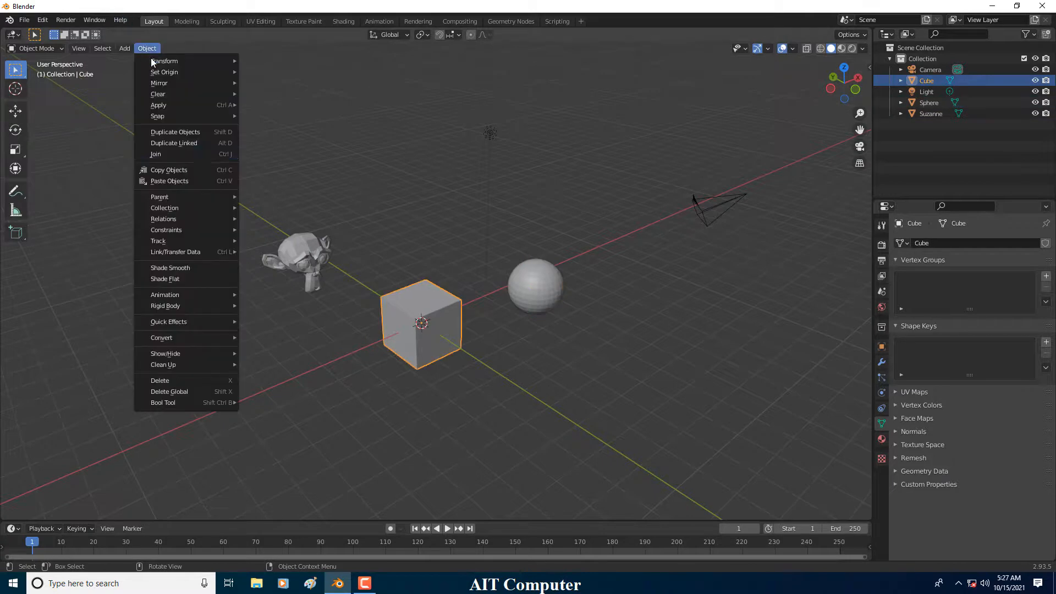
{"action": "right_click", "coordinate": [184, 157]}
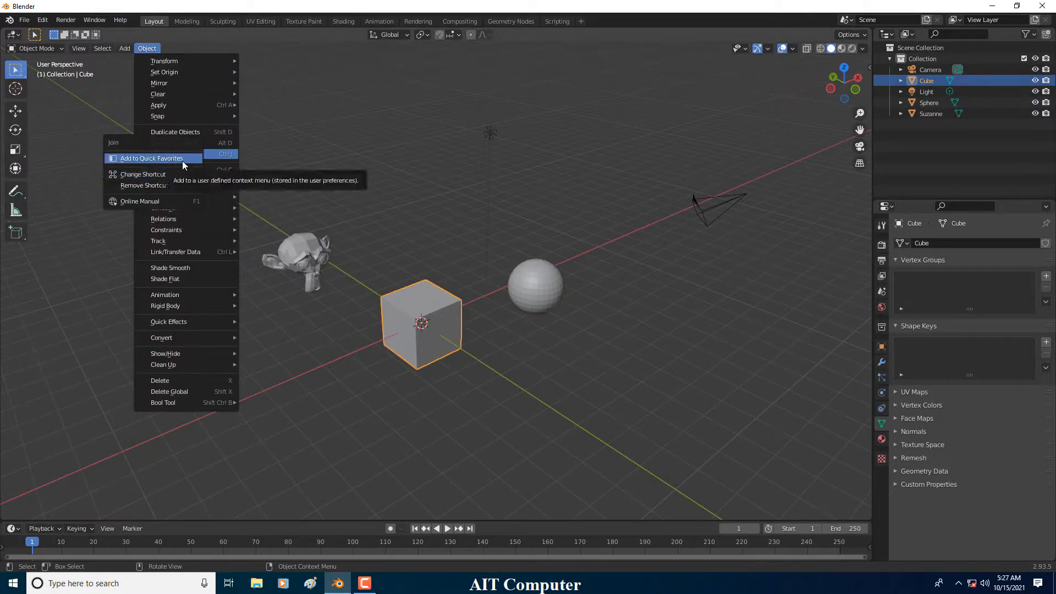
{"action": "left_click", "coordinate": [183, 160]}
- Select the sphere and the cube and join them using Join from Quick Favorites
{"action": "left_click", "coordinate": [415, 306], "text": "shift"}
{"action": "left_click", "coordinate": [414, 307], "text": "shift"}
{"action": "left_click", "coordinate": [543, 292]}
{"action": "left_click", "coordinate": [430, 329], "text": "shift"}
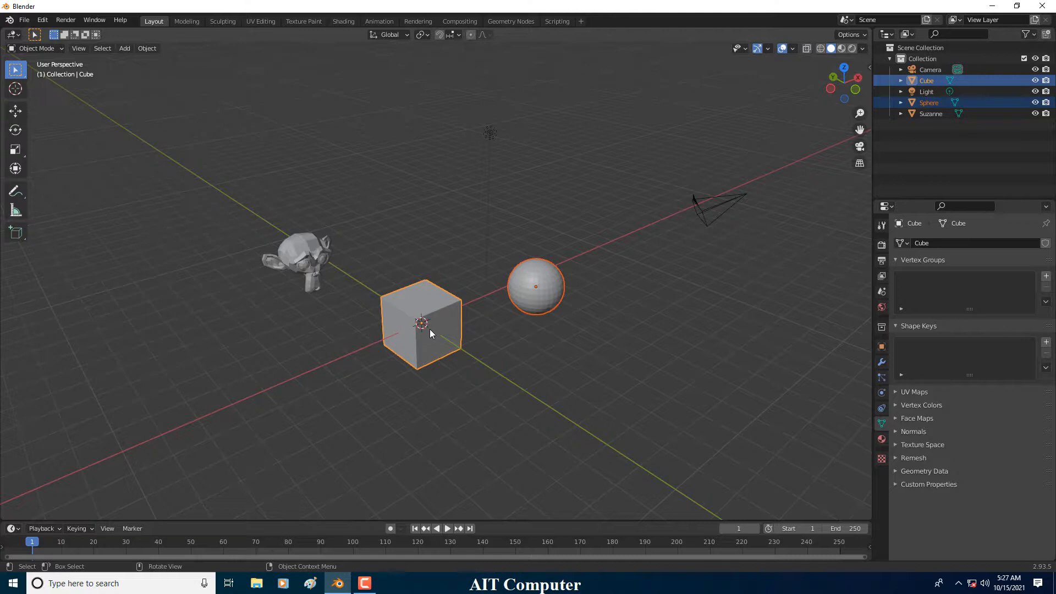
{"action": "key", "text": "q"}
{"action": "left_click", "coordinate": [430, 330]}
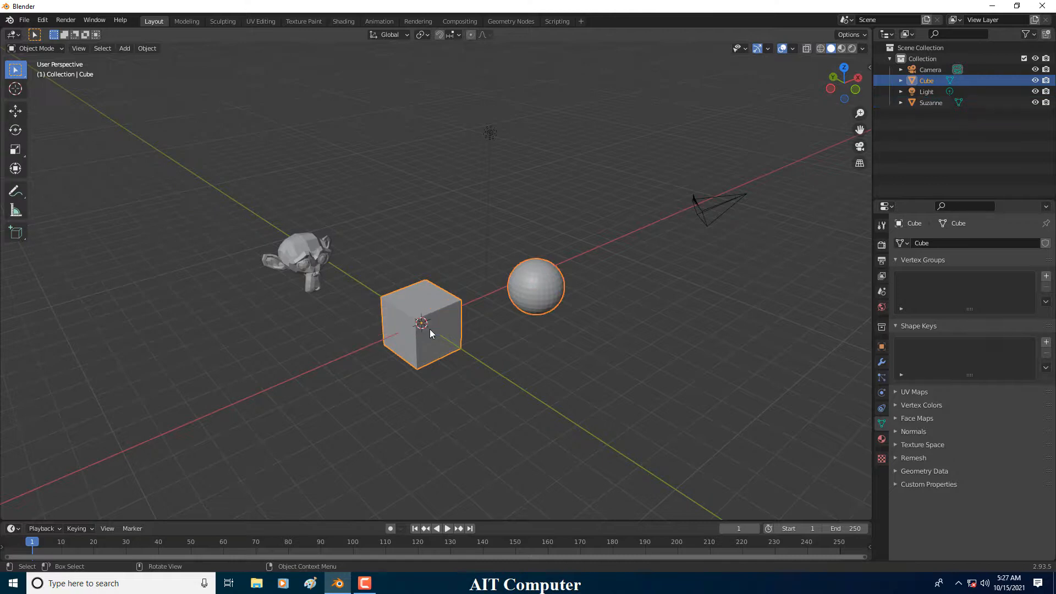
- Undo the Quick Favorites join and clear the selection
{"action": "key", "text": "ctrl+z"}
{"action": "left_click", "coordinate": [498, 327]}
{"action": "left_click", "coordinate": [459, 324]}
{"action": "left_click", "coordinate": [489, 318]}
{"action": "left_click", "coordinate": [288, 172]}
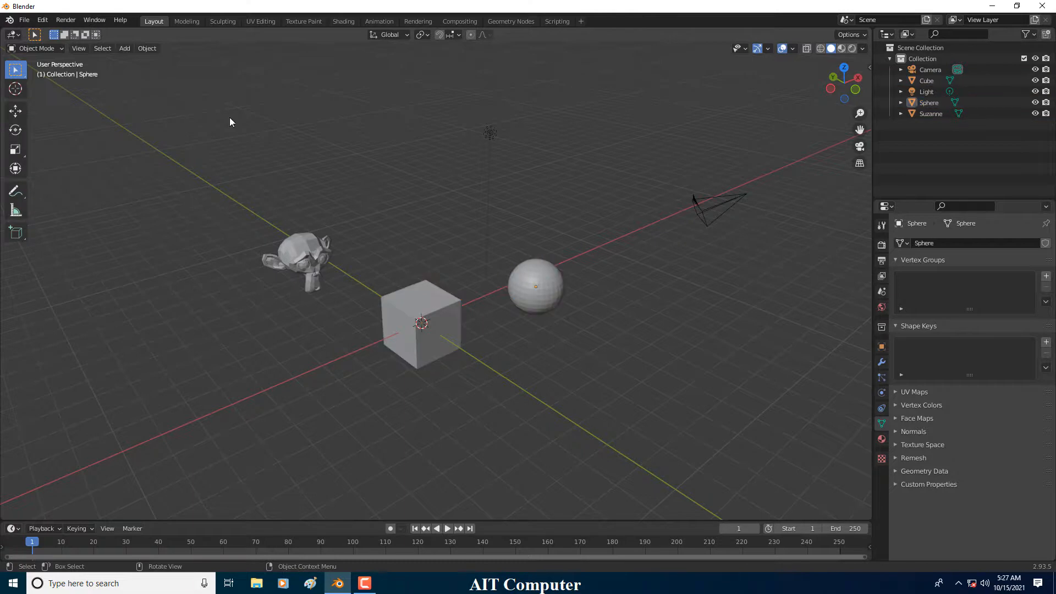
- Examine the parenting and animation operations available for objects, including Clear Keyframes
{"action": "left_click", "coordinate": [148, 48]}
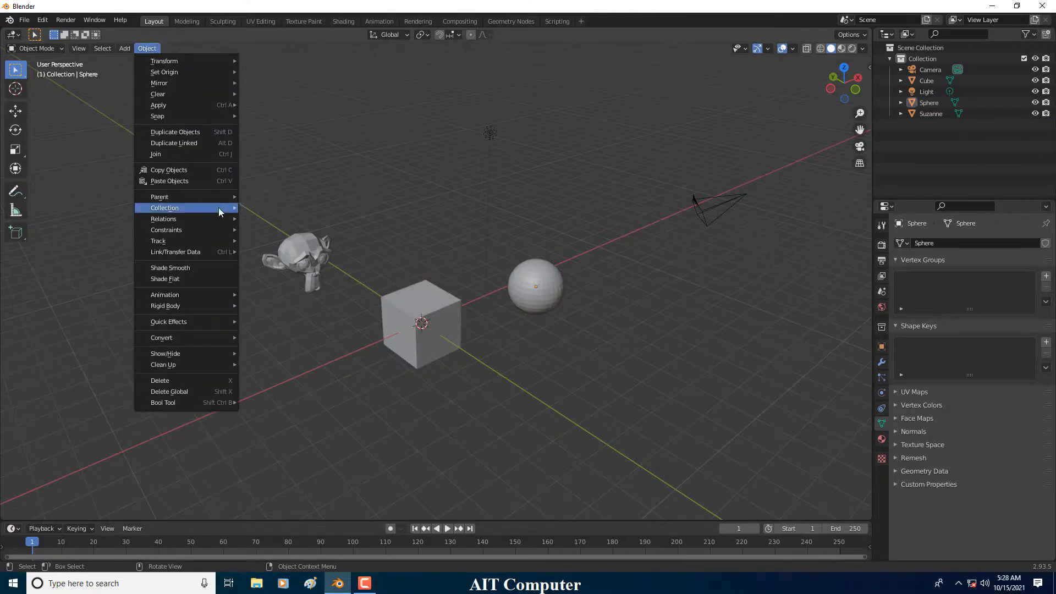
{"action": "mouse_move", "coordinate": [220, 197]}
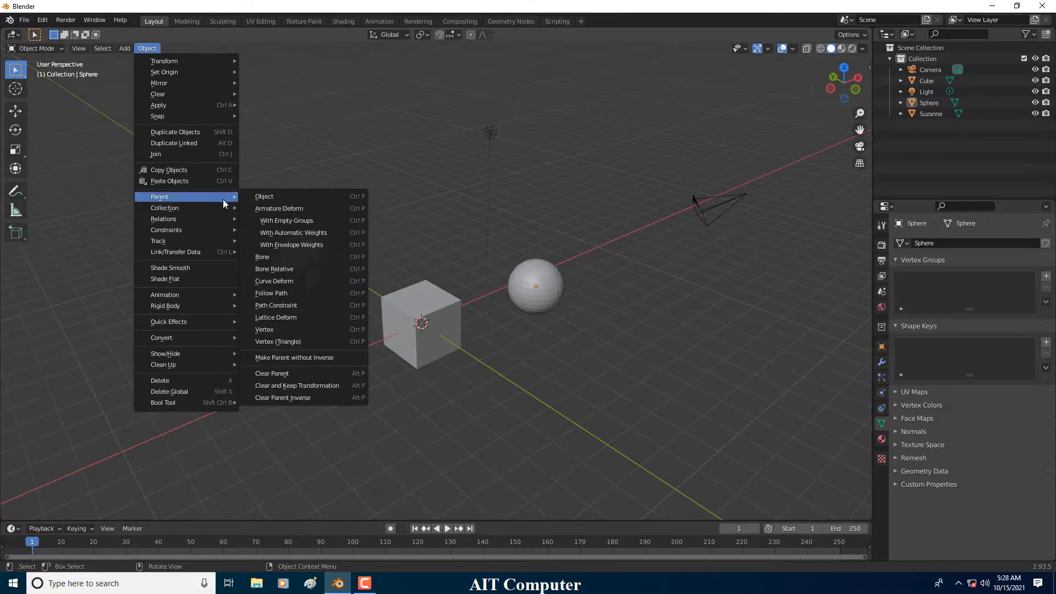
{"action": "mouse_move", "coordinate": [203, 294]}
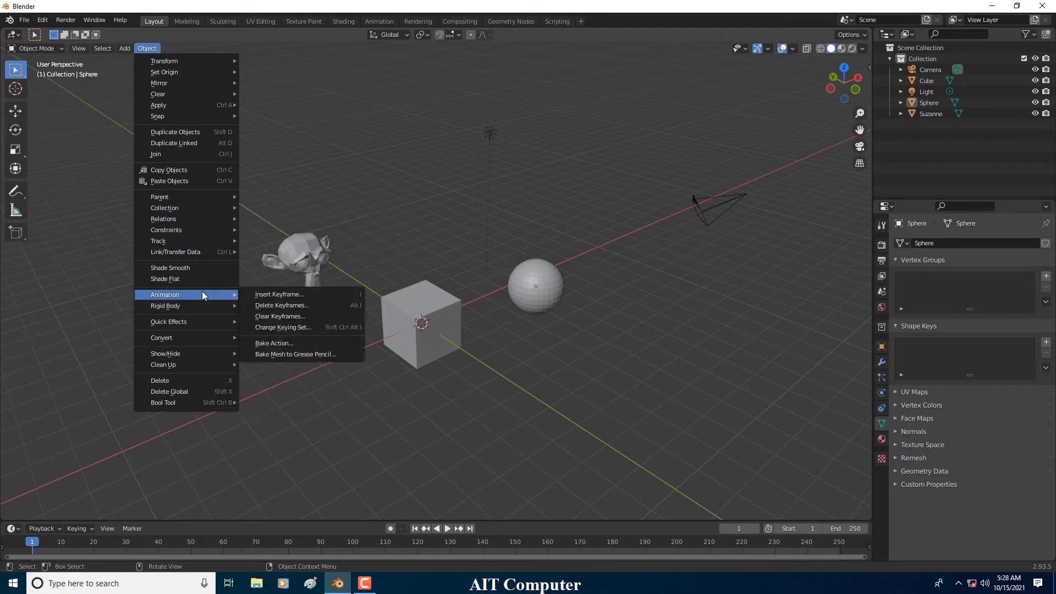
{"action": "right_click", "coordinate": [285, 318]}
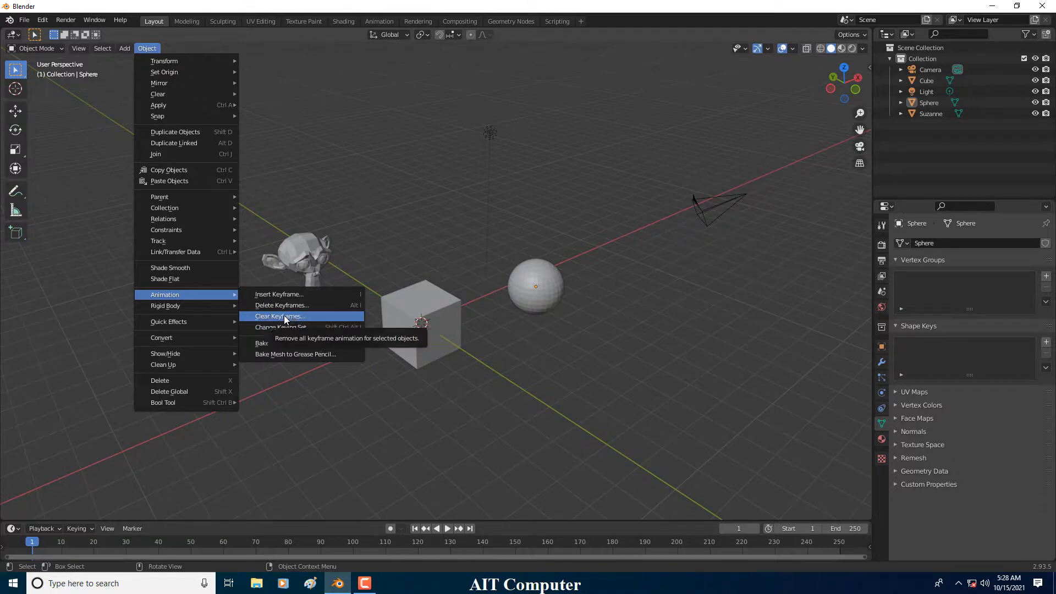
- Add the Cube mesh creation command to Quick Favorites
{"action": "left_click", "coordinate": [534, 275]}
{"action": "left_click", "coordinate": [141, 47]}
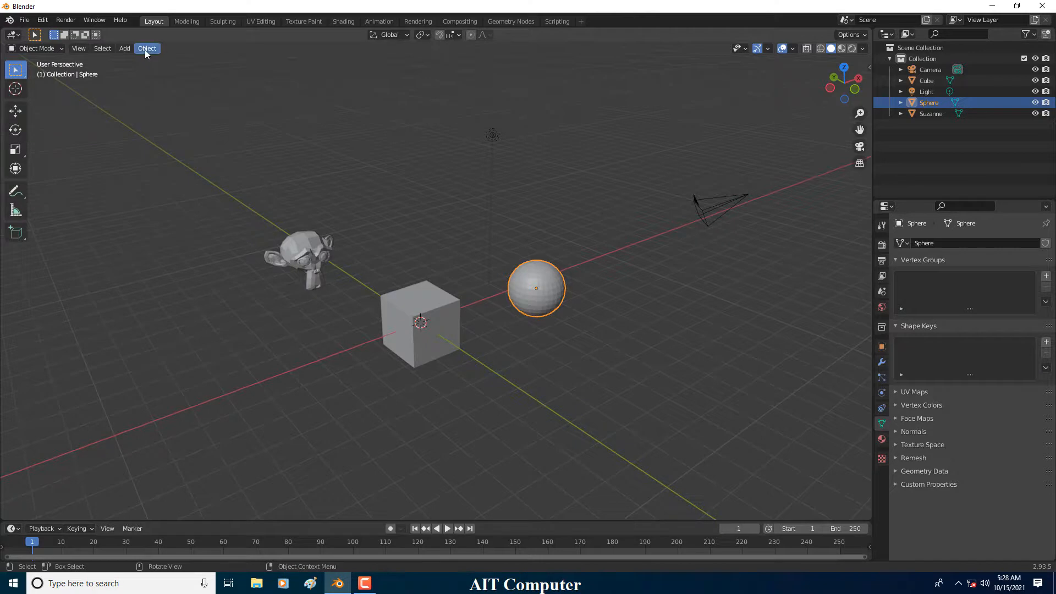
{"action": "left_click", "coordinate": [128, 49]}
{"action": "mouse_move", "coordinate": [136, 60]}
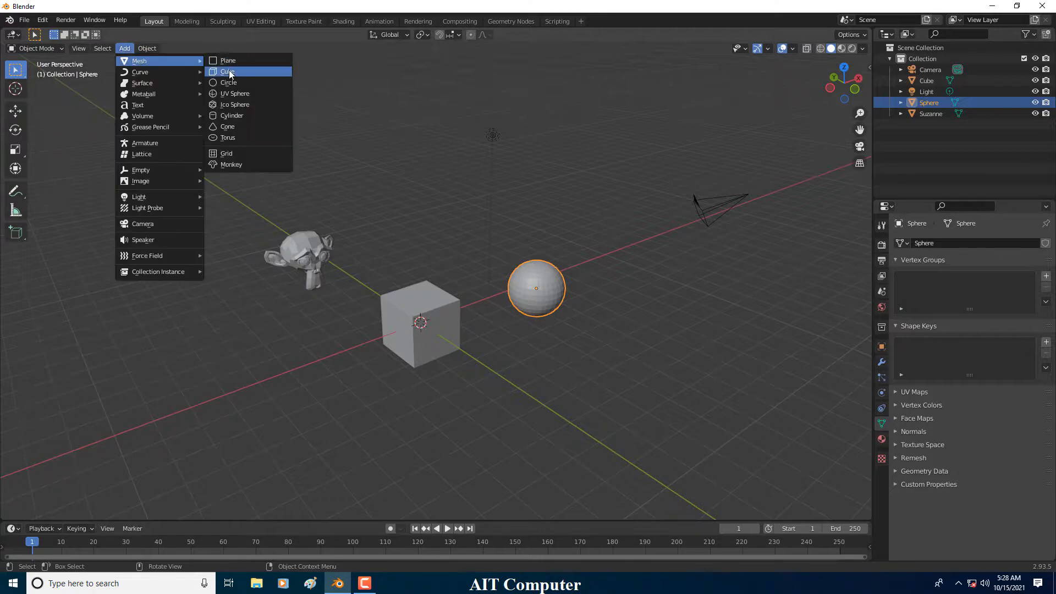
{"action": "right_click", "coordinate": [228, 71]}
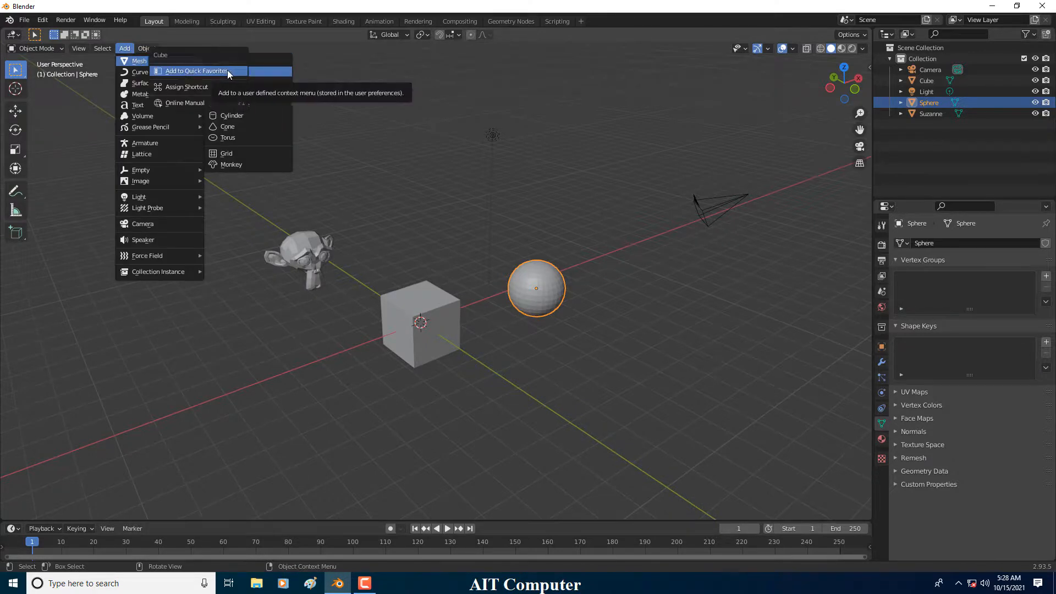
{"action": "key", "text": "Escape"}
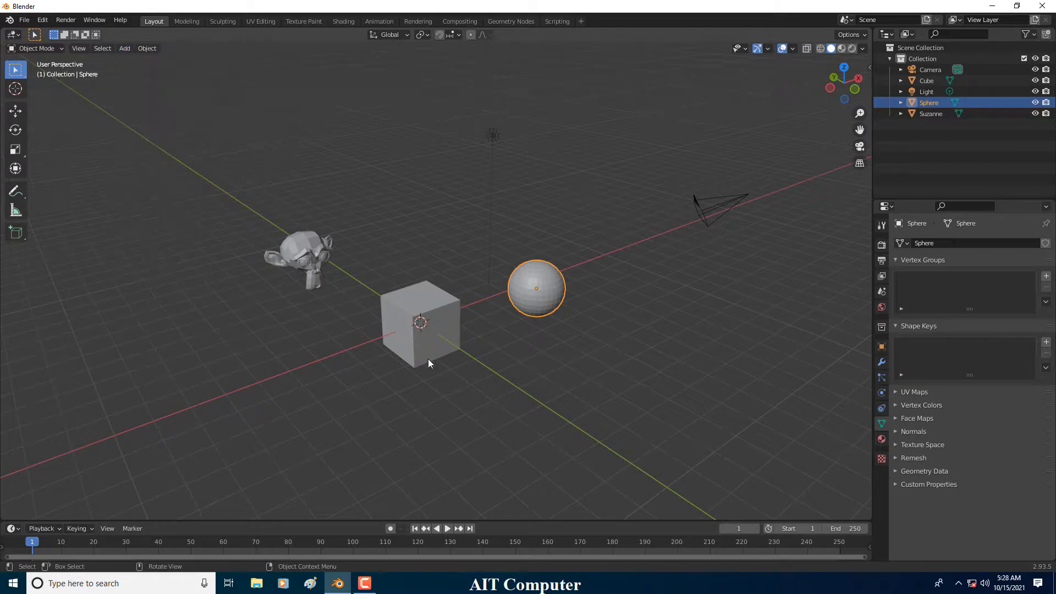
- Add a second cube from Quick Favorites and move it above the original cube
{"action": "left_click", "coordinate": [447, 326]}
{"action": "left_click", "coordinate": [505, 348]}
{"action": "key", "text": "q"}
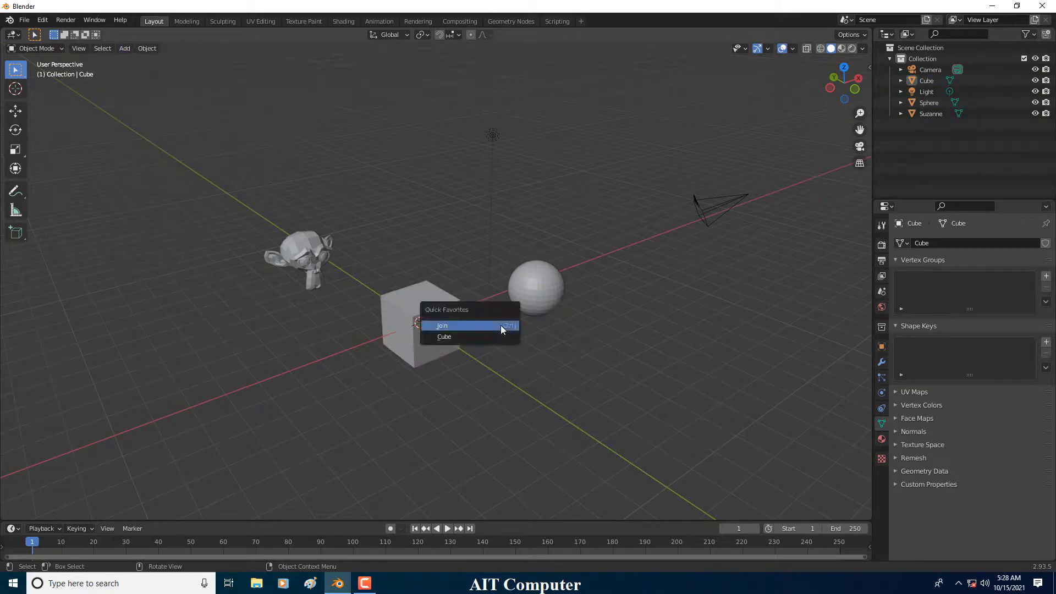
{"action": "left_click", "coordinate": [459, 343]}
{"action": "key", "text": "g"}
{"action": "left_click", "coordinate": [432, 309]}
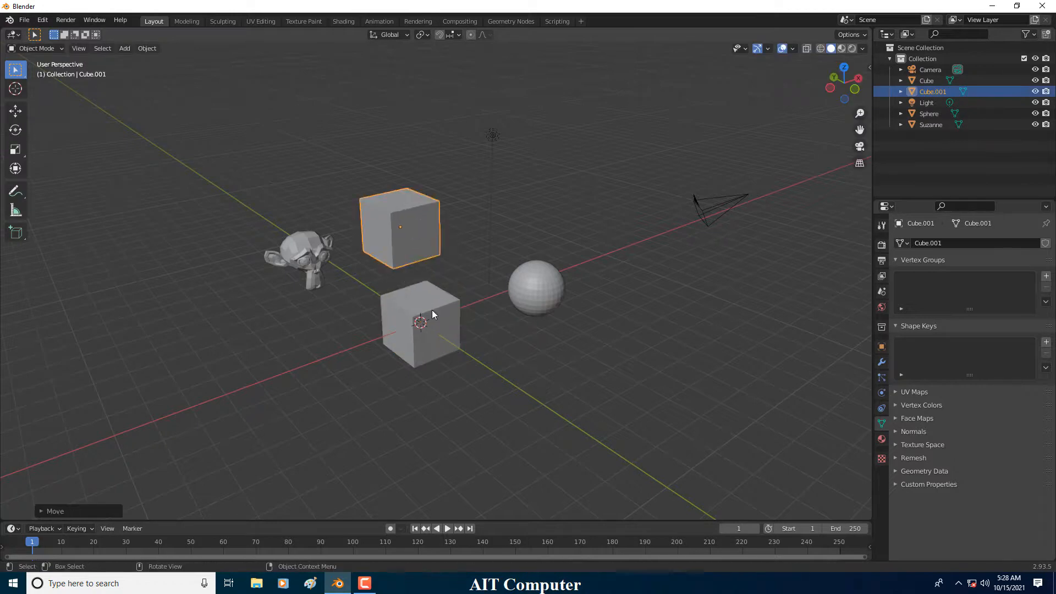
- Delete the second cube floating above the original one
{"action": "left_click", "coordinate": [432, 314]}
{"action": "left_click", "coordinate": [400, 225]}
{"action": "key", "text": "Delete"}
- Select the original cube at the world origin and scale it up uniformly
{"action": "left_click", "coordinate": [427, 325]}
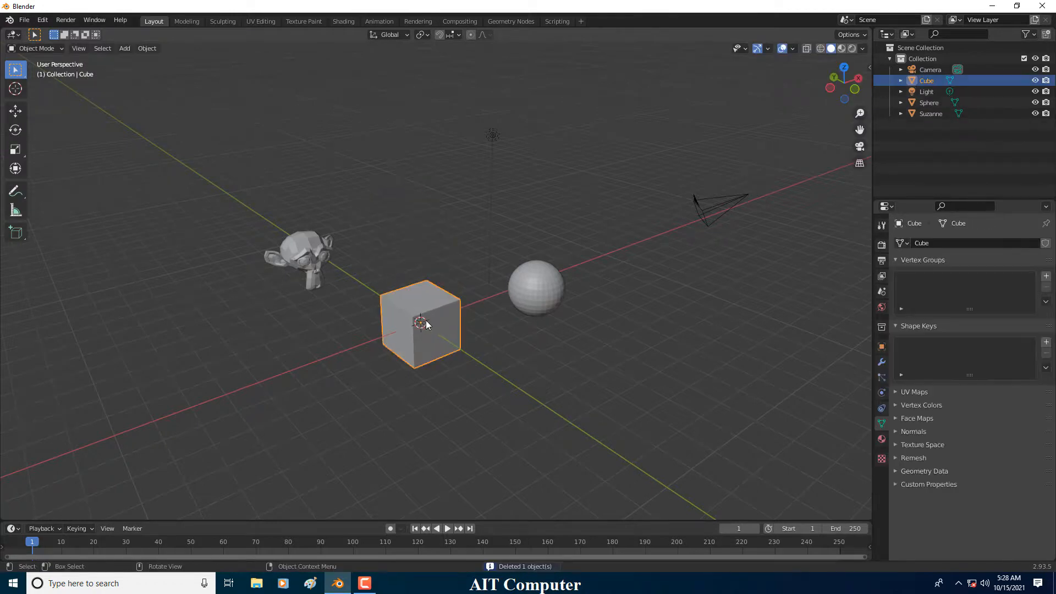
{"action": "key", "text": "a"}
{"action": "key", "text": "alt+a"}
{"action": "left_click", "coordinate": [441, 338]}
{"action": "key", "text": "s"}
{"action": "key", "text": "Escape"}
- Raise the sphere along the Z axis, position it above the enlarged cube, and deselect it
{"action": "left_click", "coordinate": [533, 308]}
{"action": "key", "text": "g"}
{"action": "key", "text": "z"}
{"action": "left_click", "coordinate": [516, 178]}
{"action": "middle_click_drag", "start_coordinate": [515, 182], "coordinate": [526, 218]}
{"action": "key", "text": "g"}
{"action": "left_click", "coordinate": [433, 203]}
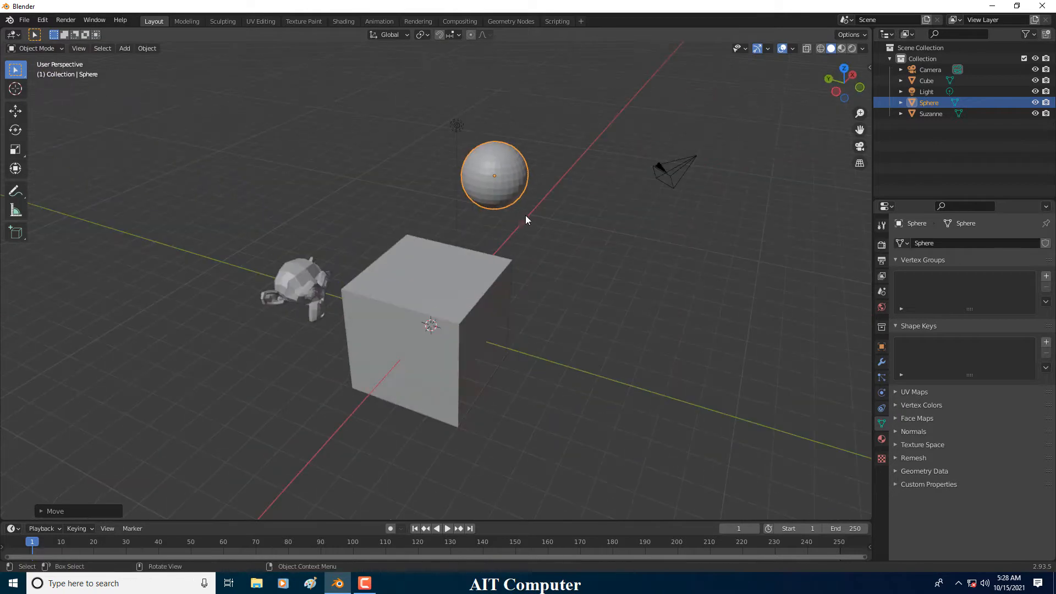
{"action": "key", "text": "g"}
{"action": "left_click", "coordinate": [493, 190]}
{"action": "left_click", "coordinate": [390, 202]}
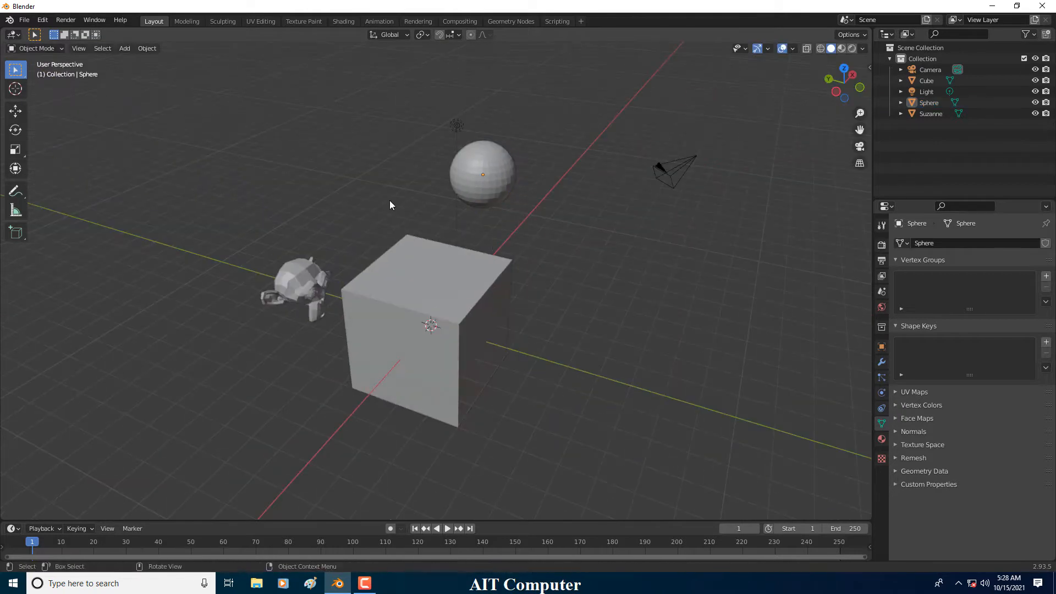
- Store the rigid body commands Add Active and Add Passive in Quick Favorites
{"action": "left_click", "coordinate": [123, 48]}
{"action": "left_click", "coordinate": [145, 48]}
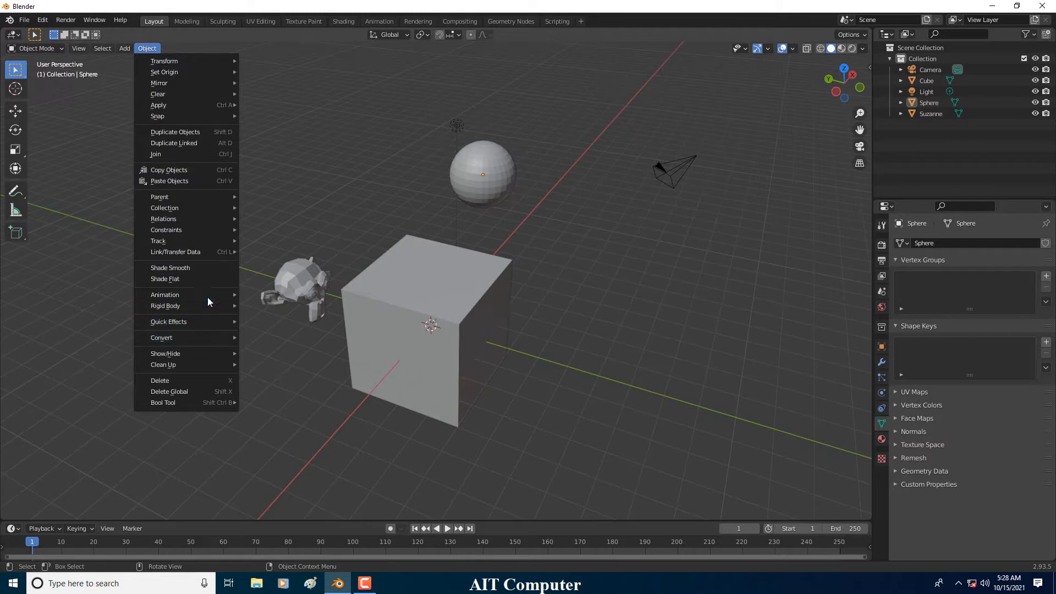
{"action": "mouse_move", "coordinate": [207, 305]}
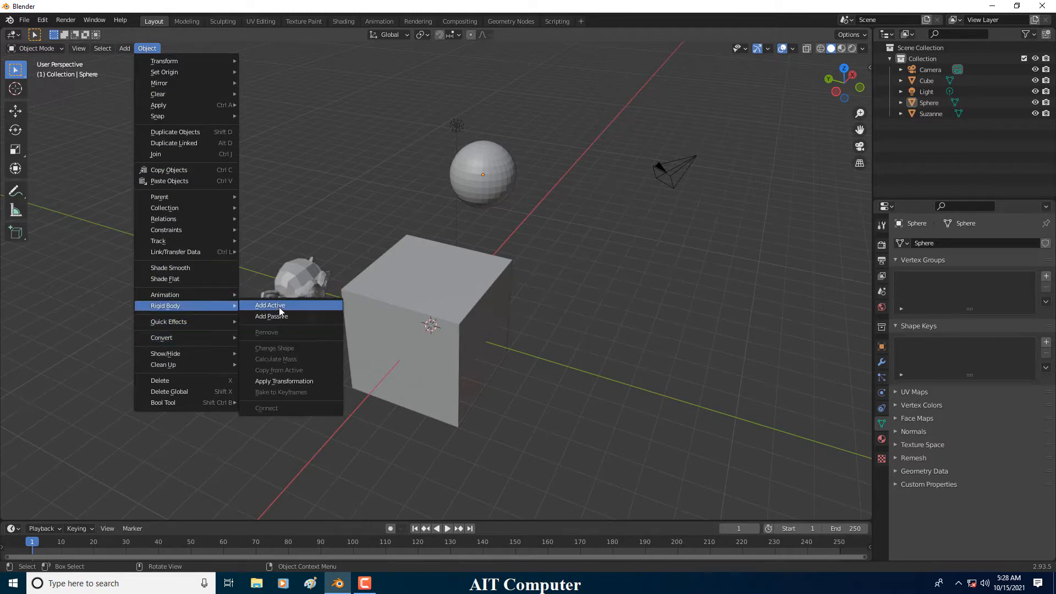
{"action": "right_click", "coordinate": [277, 315]}
{"action": "left_click", "coordinate": [276, 314]}
{"action": "right_click", "coordinate": [293, 315]}
{"action": "left_click", "coordinate": [294, 315]}
{"action": "right_click", "coordinate": [294, 316]}
{"action": "left_click", "coordinate": [294, 315]}
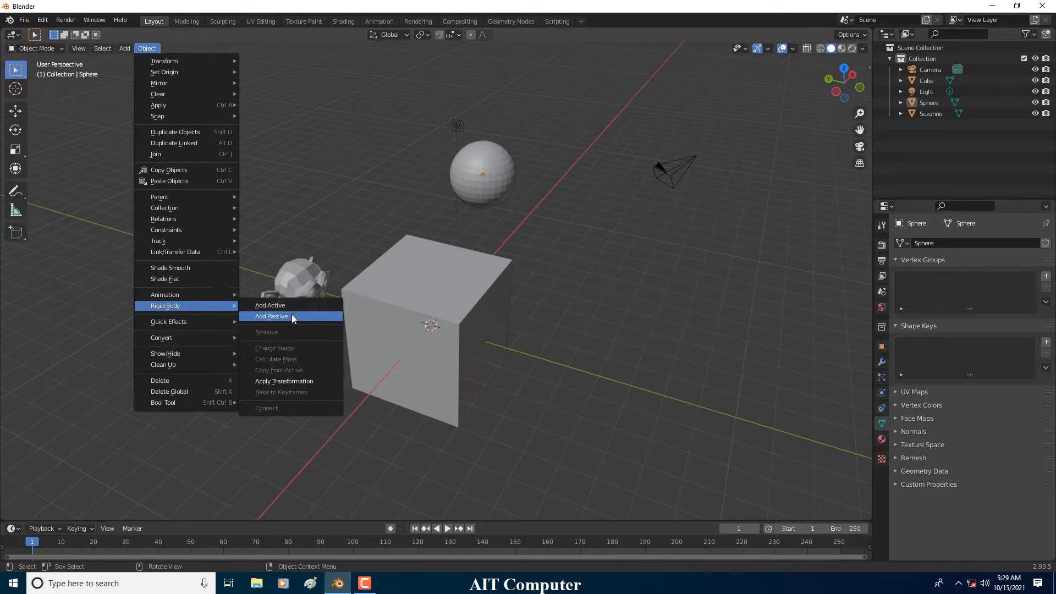
{"action": "right_click", "coordinate": [293, 314]}
{"action": "left_click", "coordinate": [286, 307]}
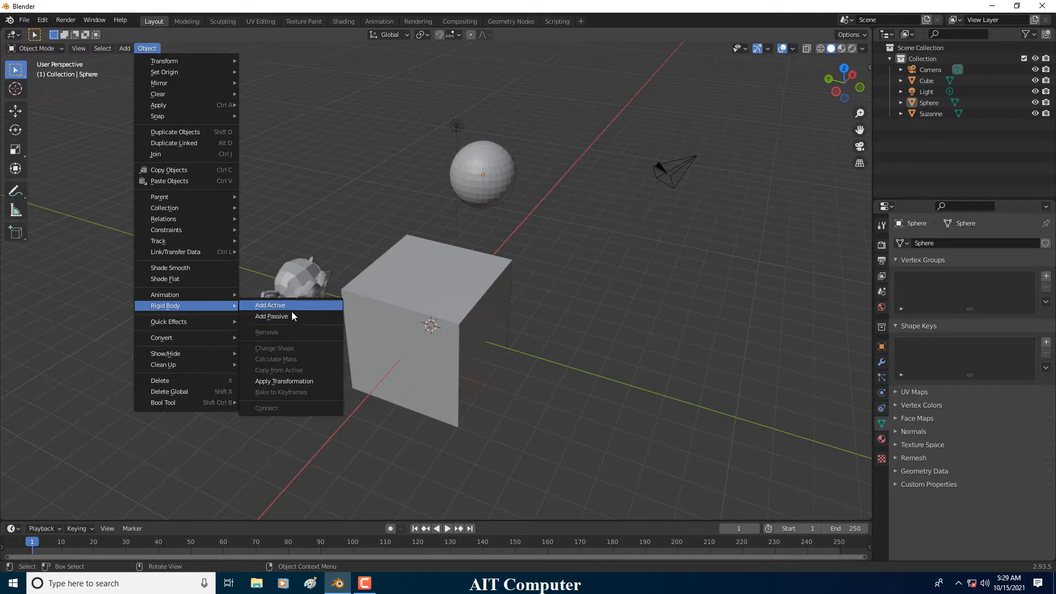
{"action": "right_click", "coordinate": [284, 318]}
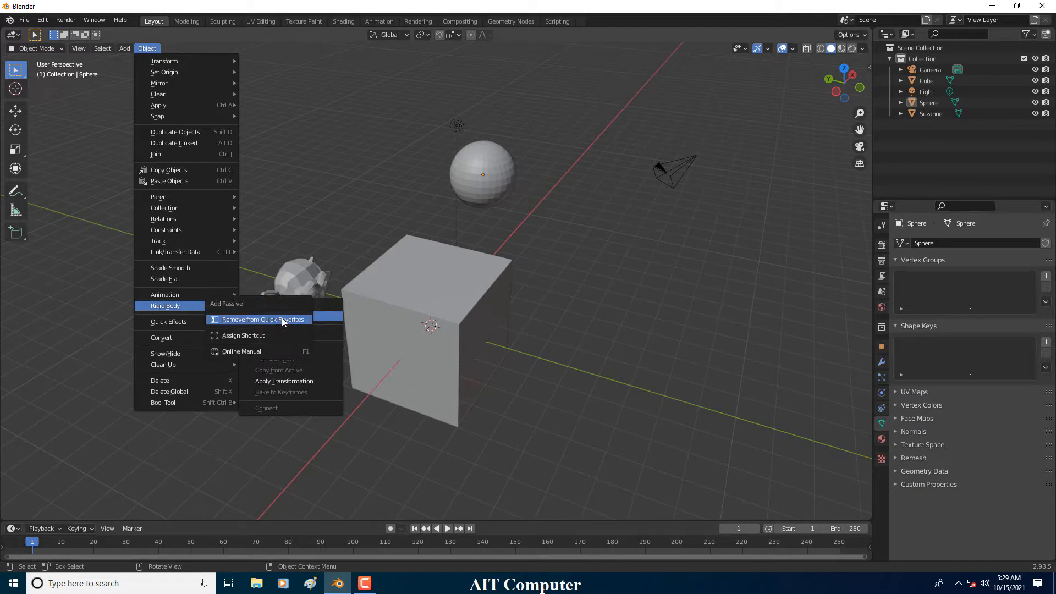
{"action": "key", "text": "Escape"}
- Make the large cube a passive rigid body using Quick Favorites
{"action": "left_click", "coordinate": [452, 298]}
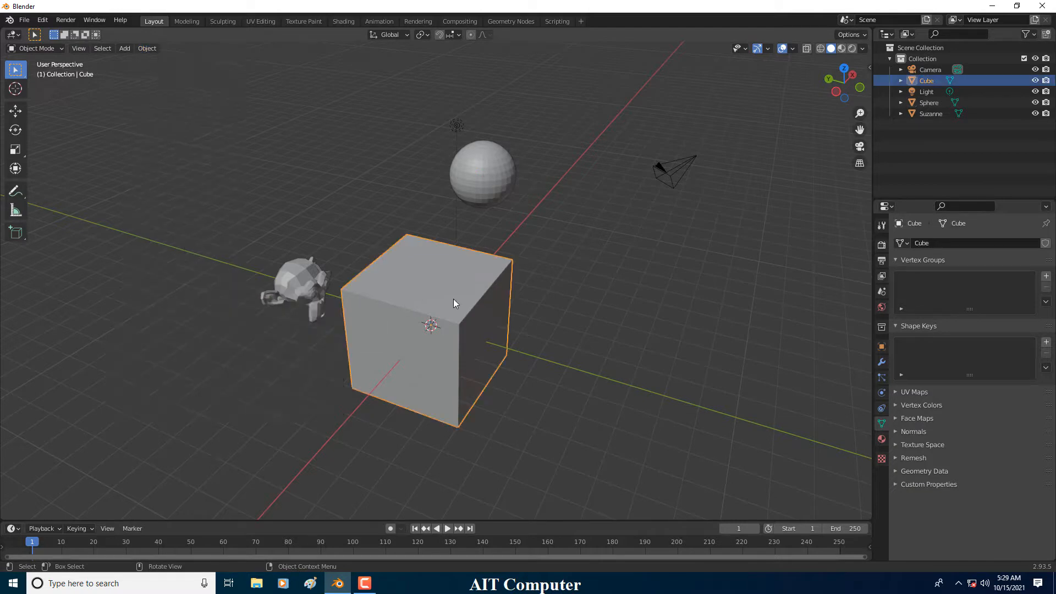
{"action": "left_click", "coordinate": [489, 182]}
{"action": "left_click", "coordinate": [451, 301]}
{"action": "key", "text": "q"}
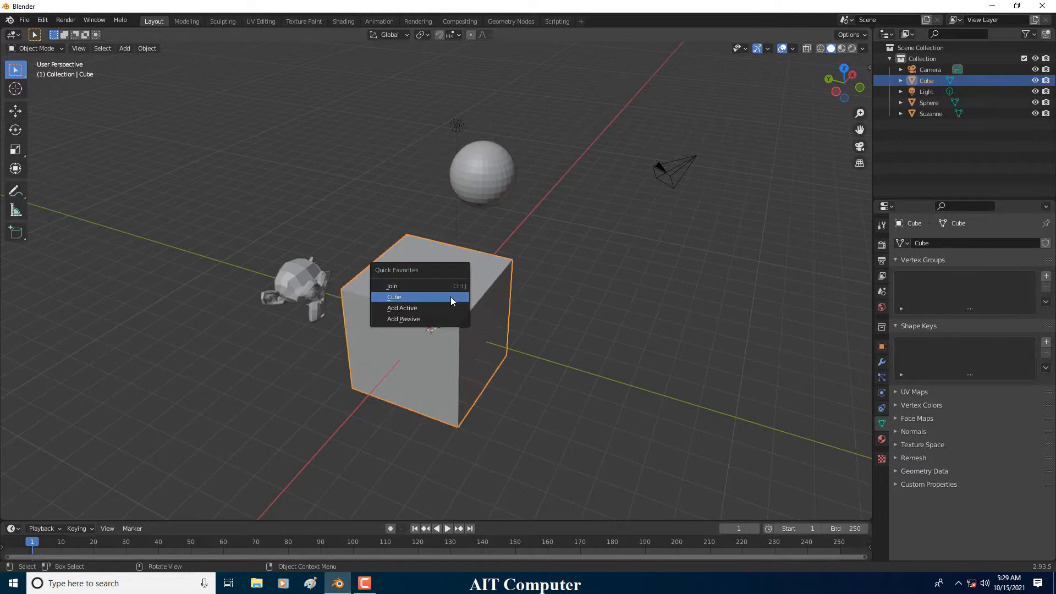
{"action": "left_click", "coordinate": [429, 320]}
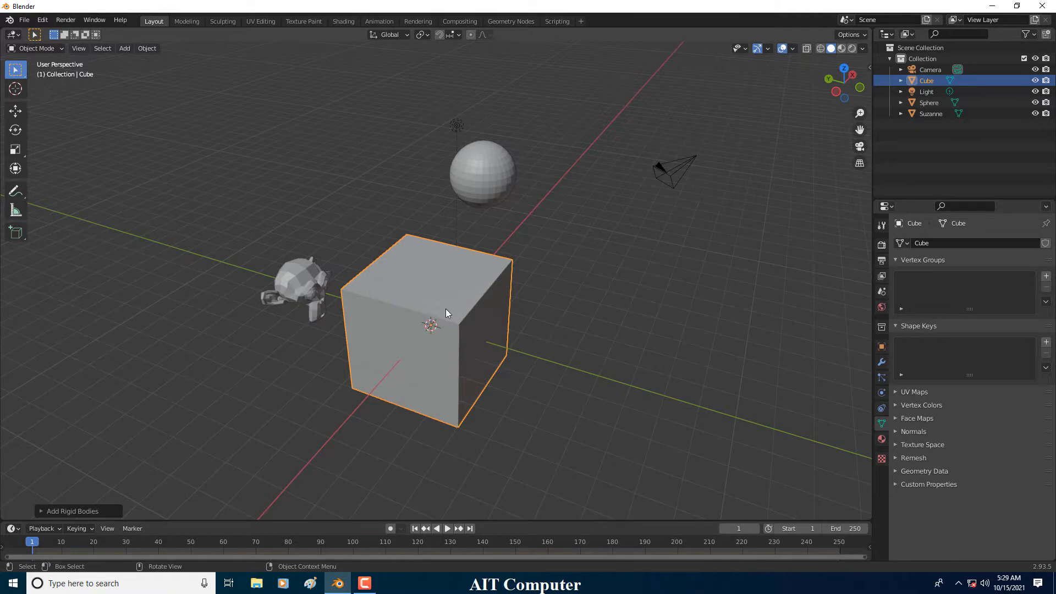
- Make the sphere above the cube an active rigid body using Quick Favorites
{"action": "left_click", "coordinate": [491, 187]}
{"action": "key", "text": "q"}
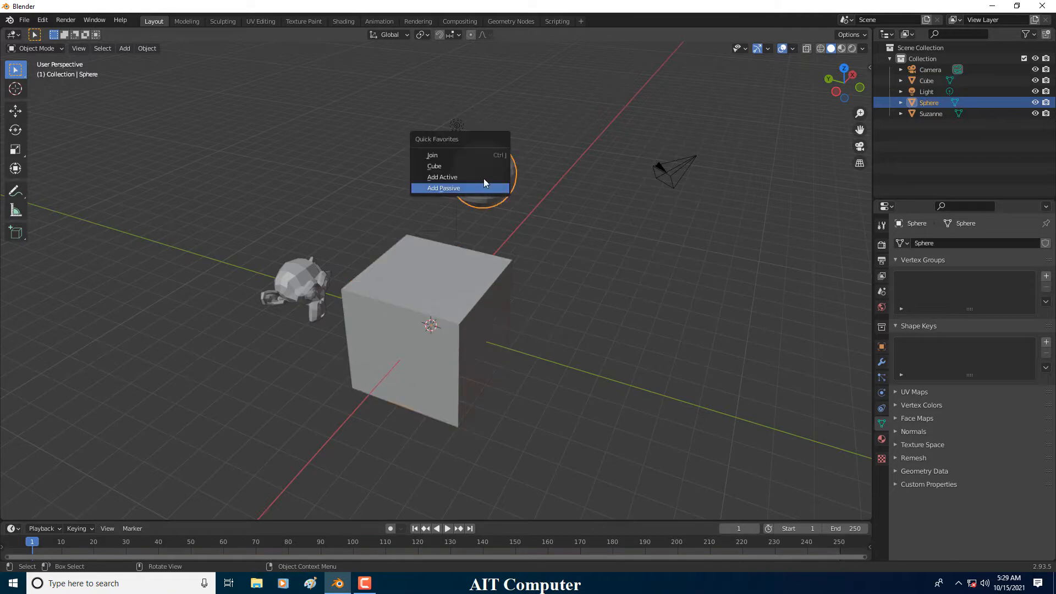
{"action": "left_click", "coordinate": [480, 187]}
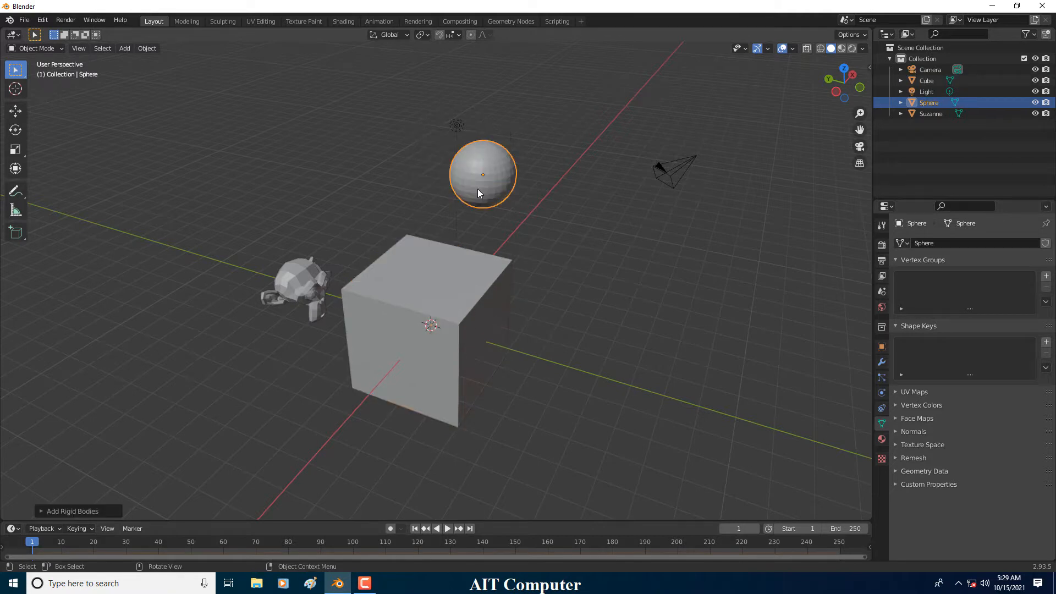
- Play the rigid body simulation of the sphere falling onto the cube and stop it at frame 43
{"action": "left_click", "coordinate": [447, 529]}
{"action": "left_click", "coordinate": [447, 529]}
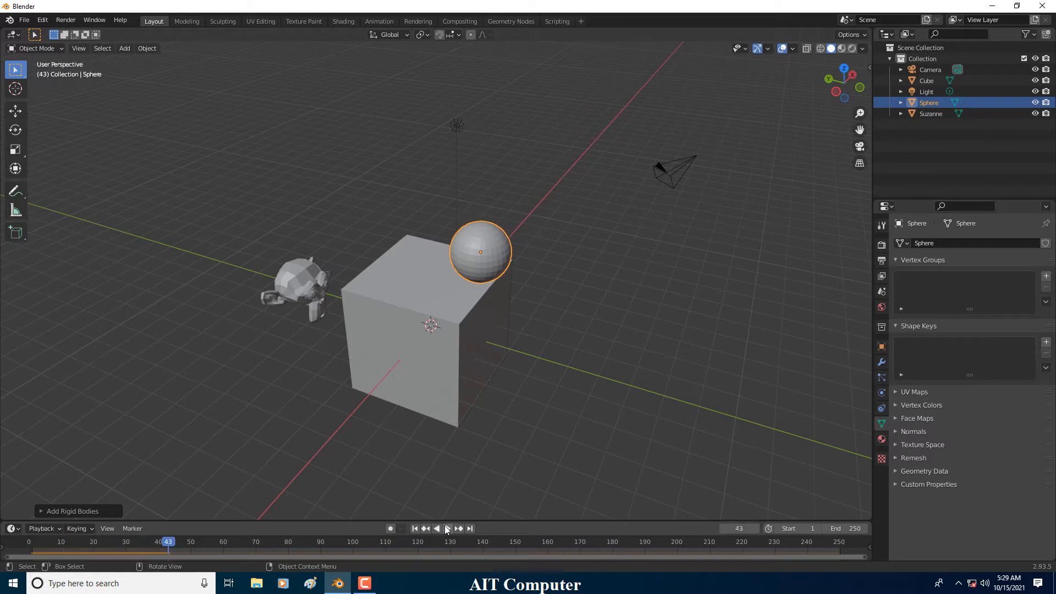
{"action": "left_click", "coordinate": [497, 262]}
{"action": "left_click", "coordinate": [489, 267]}
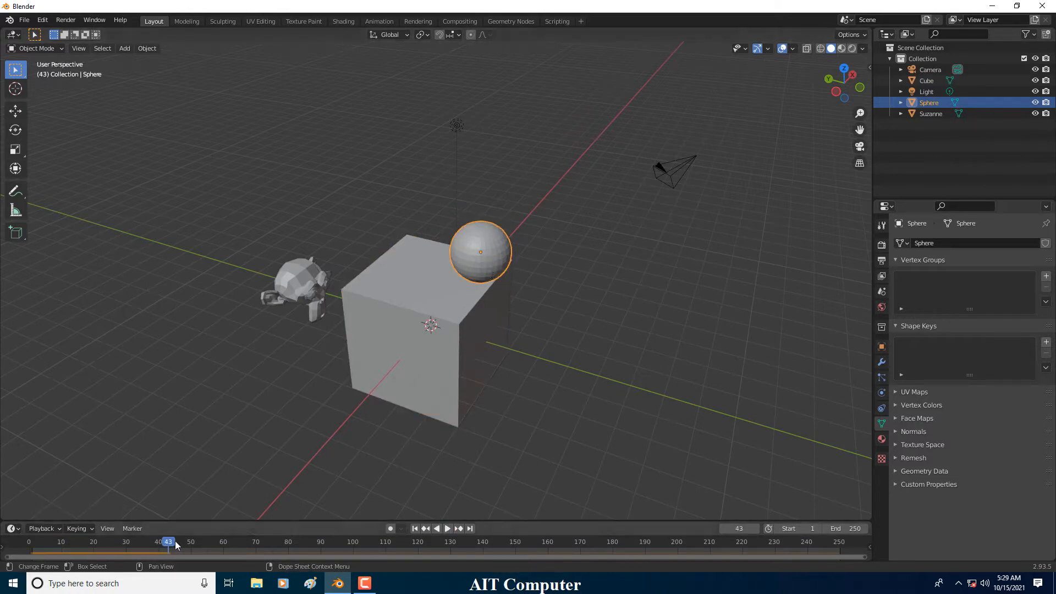
- Scrub back to frame 7, shift the sphere about 0.8 m toward the cube's edge, and go to frame 0
{"action": "left_click_drag", "start_coordinate": [176, 540], "coordinate": [54, 533]}
{"action": "key", "text": "g"}
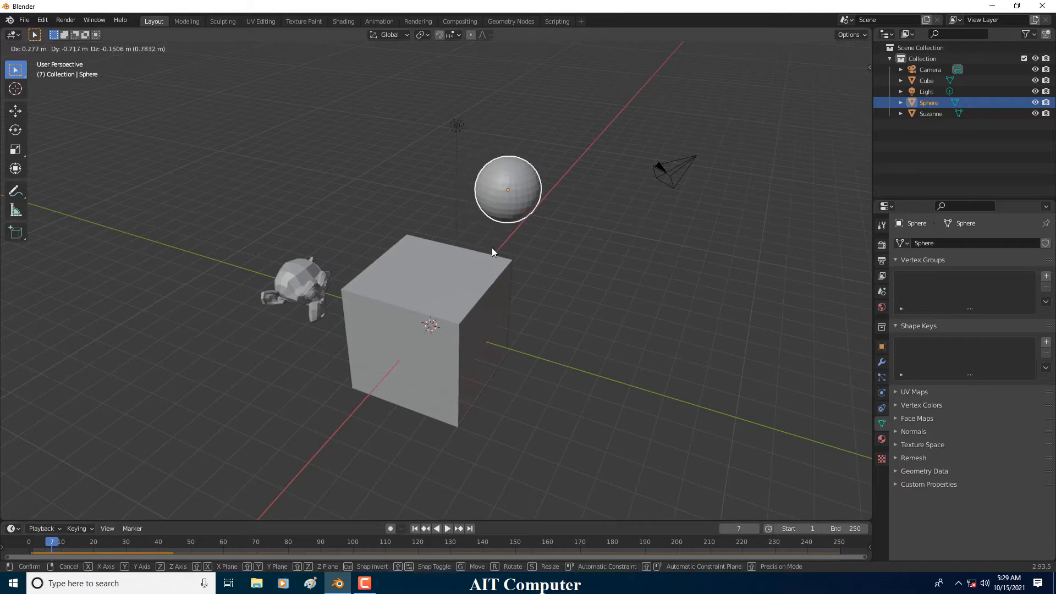
{"action": "left_click", "coordinate": [469, 243]}
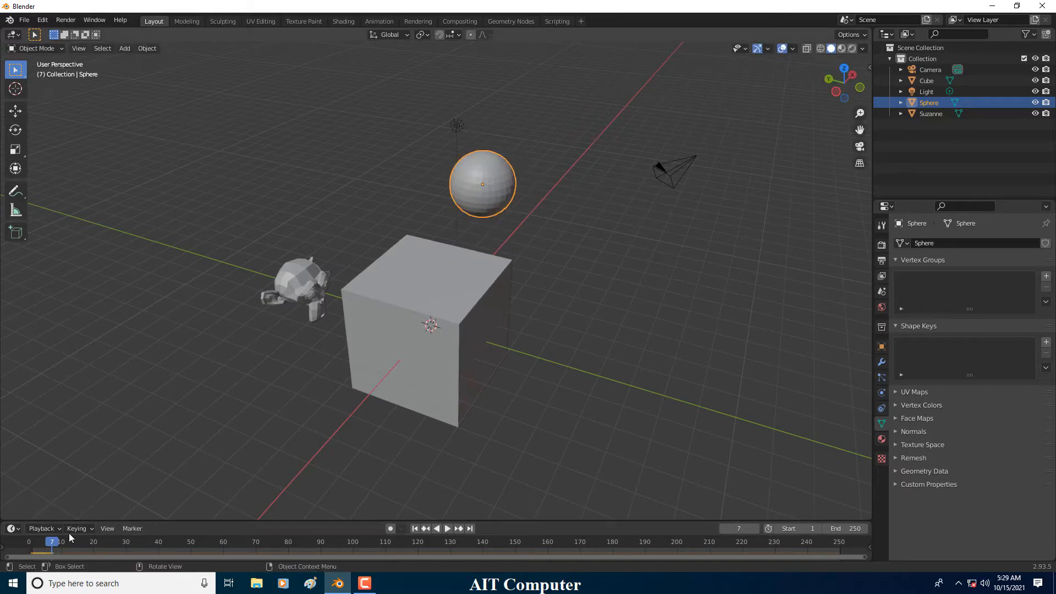
{"action": "left_click", "coordinate": [29, 541]}
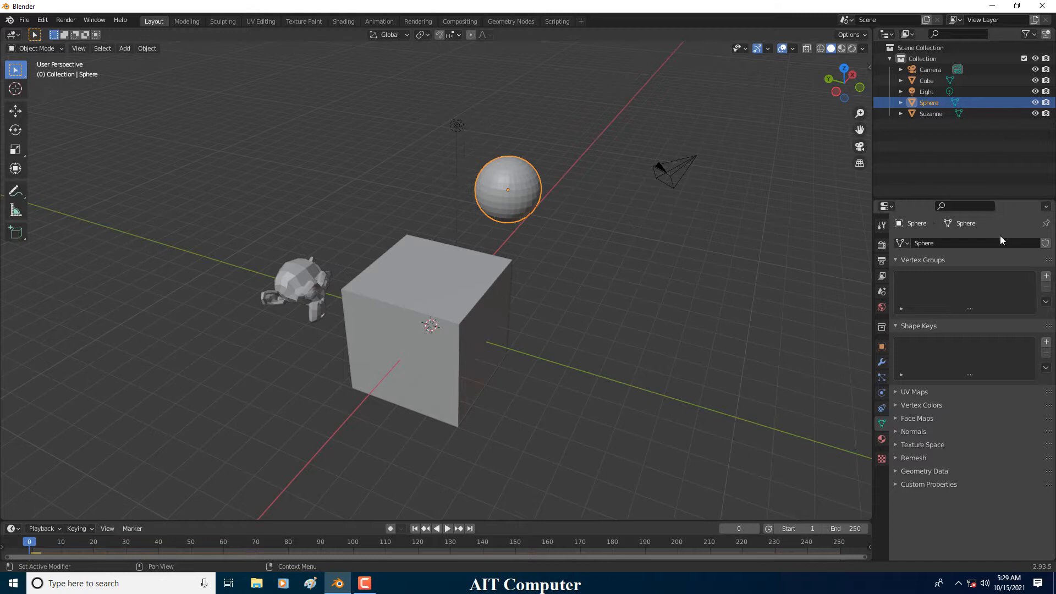
- Replay the simulation with the repositioned sphere and rewind the timeline to frame 0
{"action": "left_click", "coordinate": [448, 528]}
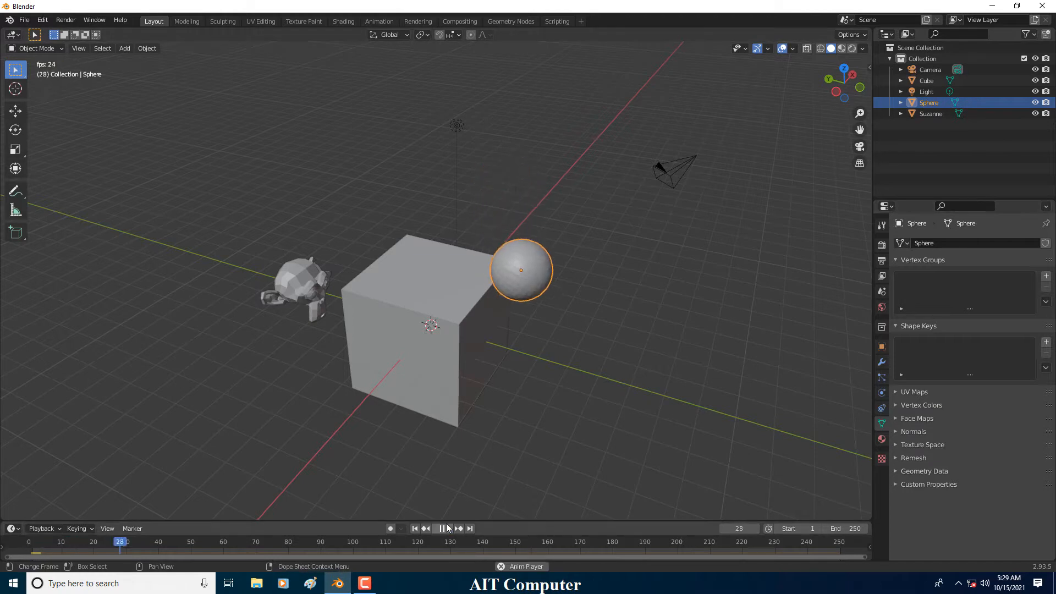
{"action": "left_click", "coordinate": [443, 529]}
{"action": "left_click_drag", "start_coordinate": [158, 546], "coordinate": [29, 543]}
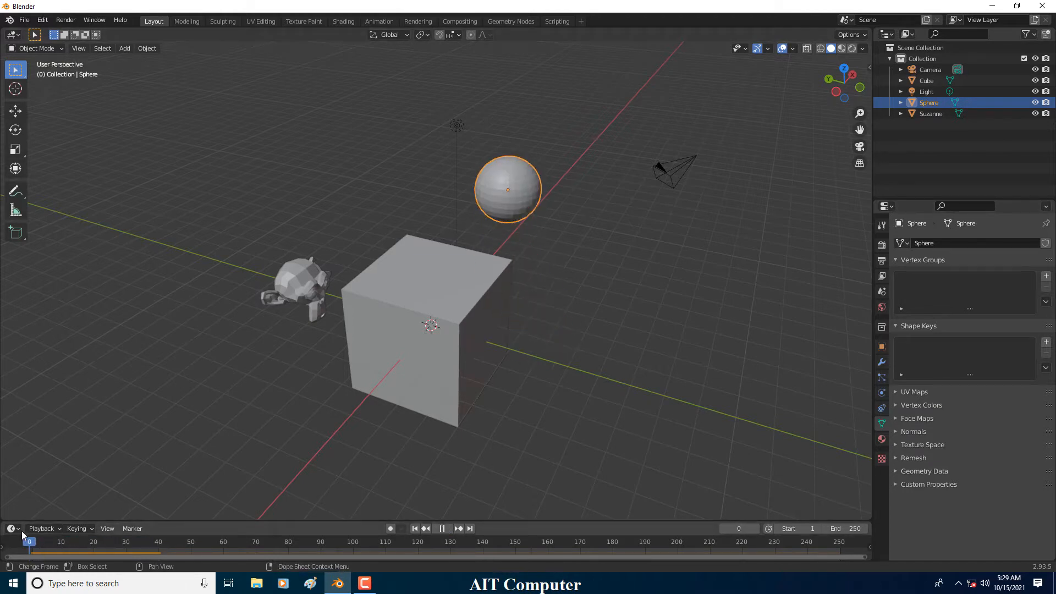
- Duplicate the sphere four times and place the copies in a loose cluster above the cube
{"action": "key", "text": "shift+d"}
{"action": "left_click", "coordinate": [467, 222]}
{"action": "key", "text": "shift+d"}
{"action": "left_click", "coordinate": [444, 131]}
{"action": "middle_click_drag", "start_coordinate": [444, 131], "coordinate": [458, 169]}
{"action": "key", "text": "shift+d"}
{"action": "left_click", "coordinate": [378, 180]}
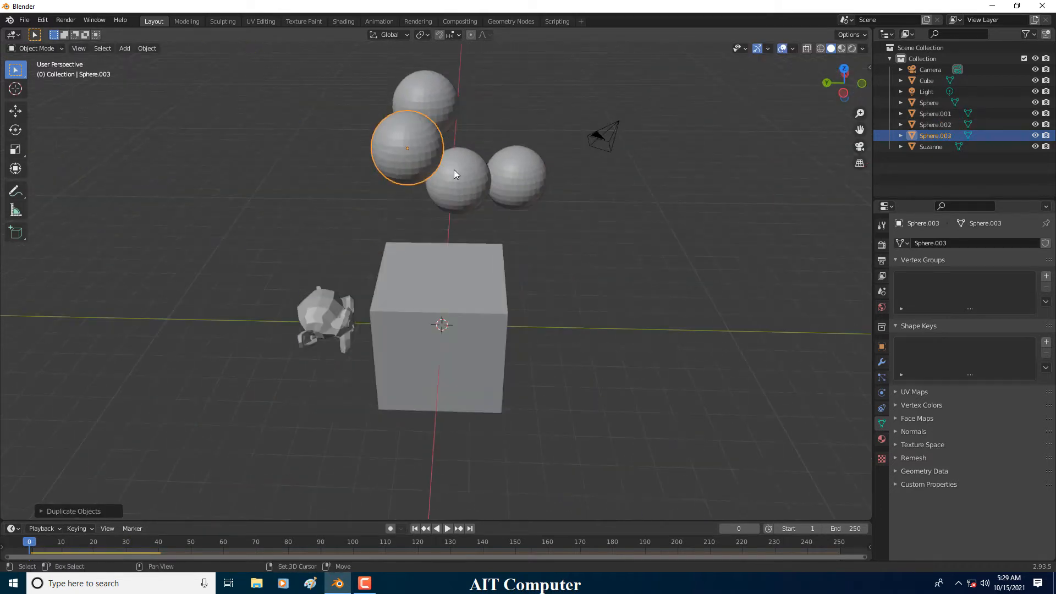
{"action": "key", "text": "shift+d"}
{"action": "left_click", "coordinate": [529, 160]}
- Play the simulation with all five spheres, stop at frame 58, and select a sphere resting on the cube
{"action": "left_click", "coordinate": [445, 529]}
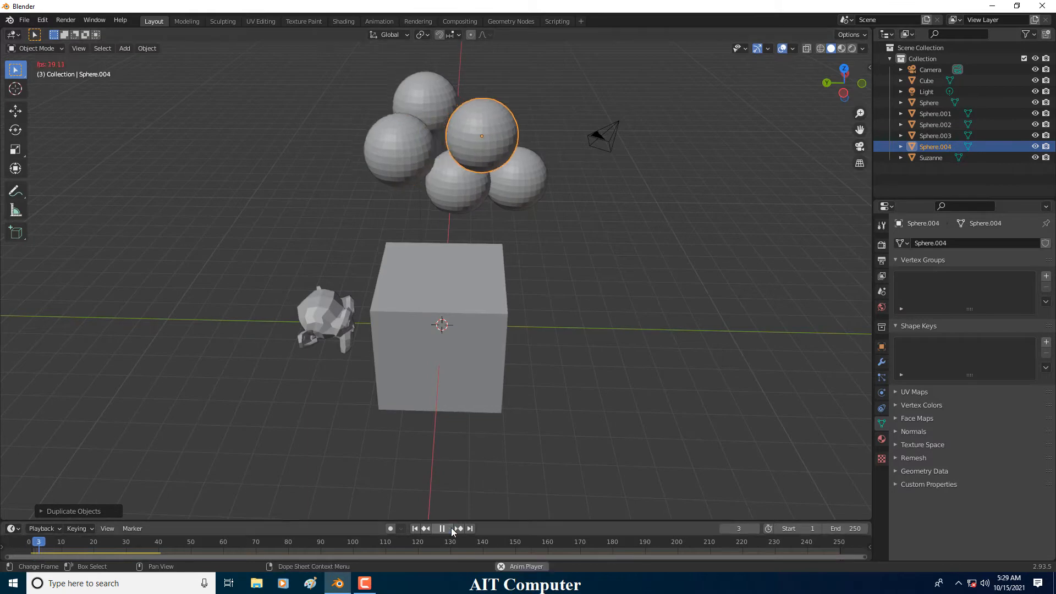
{"action": "left_click", "coordinate": [449, 528]}
{"action": "left_click", "coordinate": [446, 326]}
{"action": "left_click", "coordinate": [461, 290]}
{"action": "left_click", "coordinate": [464, 332]}
{"action": "left_click", "coordinate": [459, 292]}
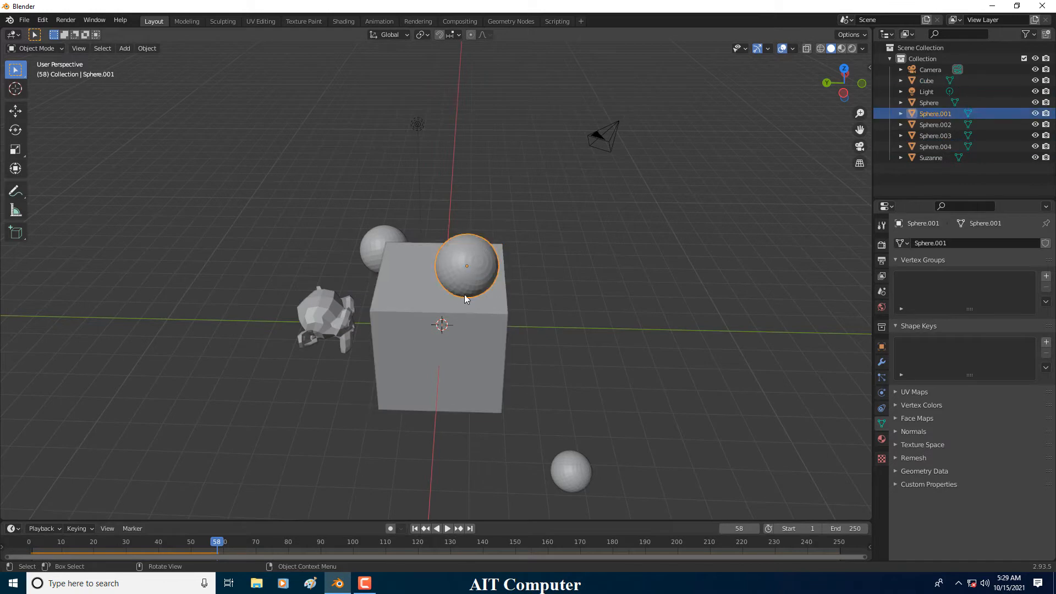
{"action": "middle_click_drag", "start_coordinate": [459, 292], "coordinate": [453, 298]}
- Align the camera to a wider viewport view of the cube, Suzanne and the fallen spheres
{"action": "key", "text": "q"}
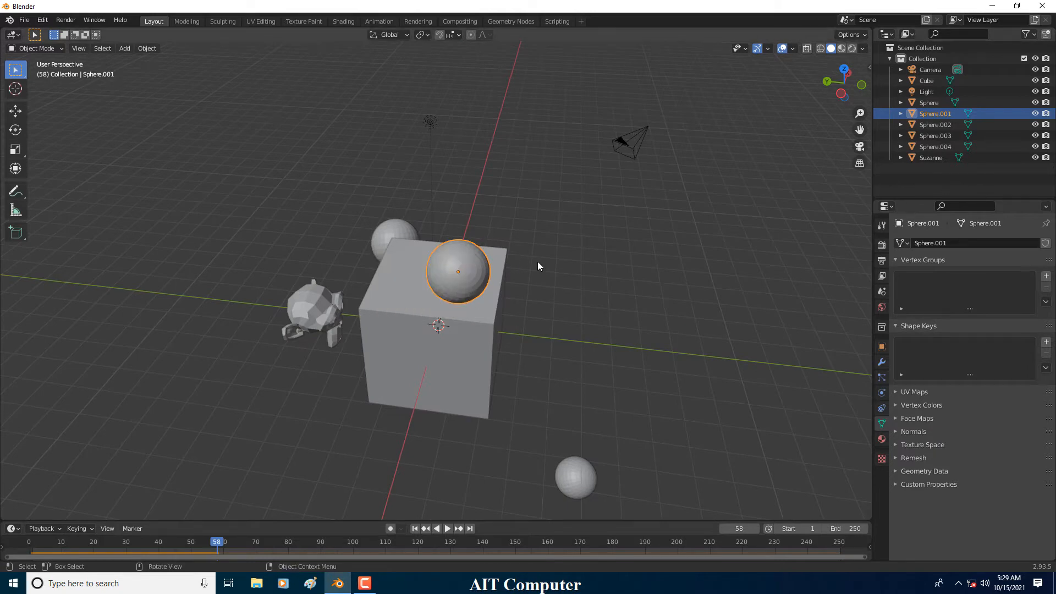
{"action": "scroll", "coordinate": [536, 262], "scroll_direction": "down", "scroll_amount": 3}
{"action": "middle_click_drag", "start_coordinate": [503, 271], "coordinate": [500, 274]}
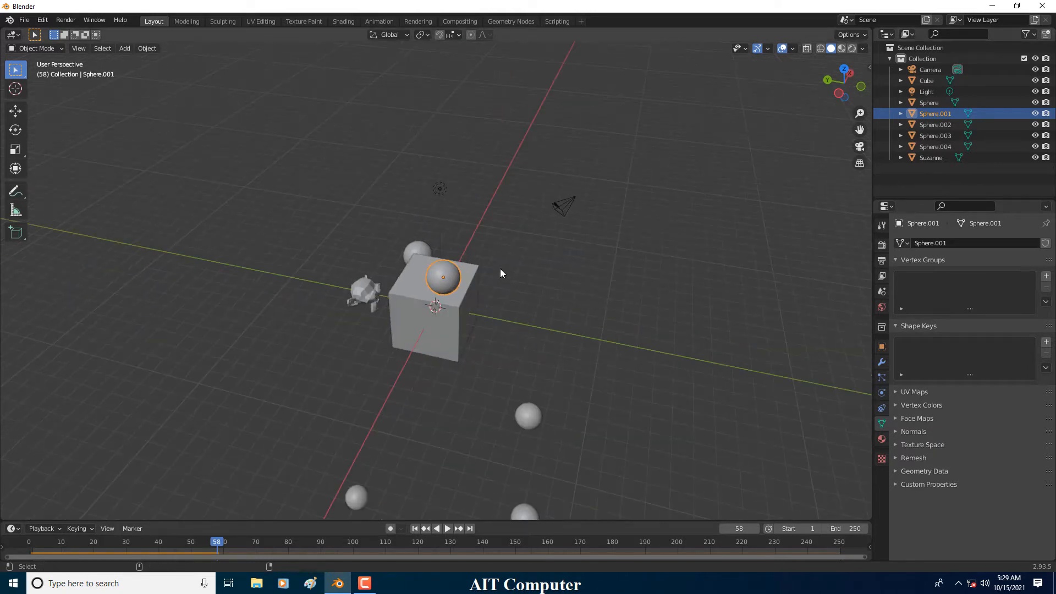
{"action": "key", "text": "KP_0"}
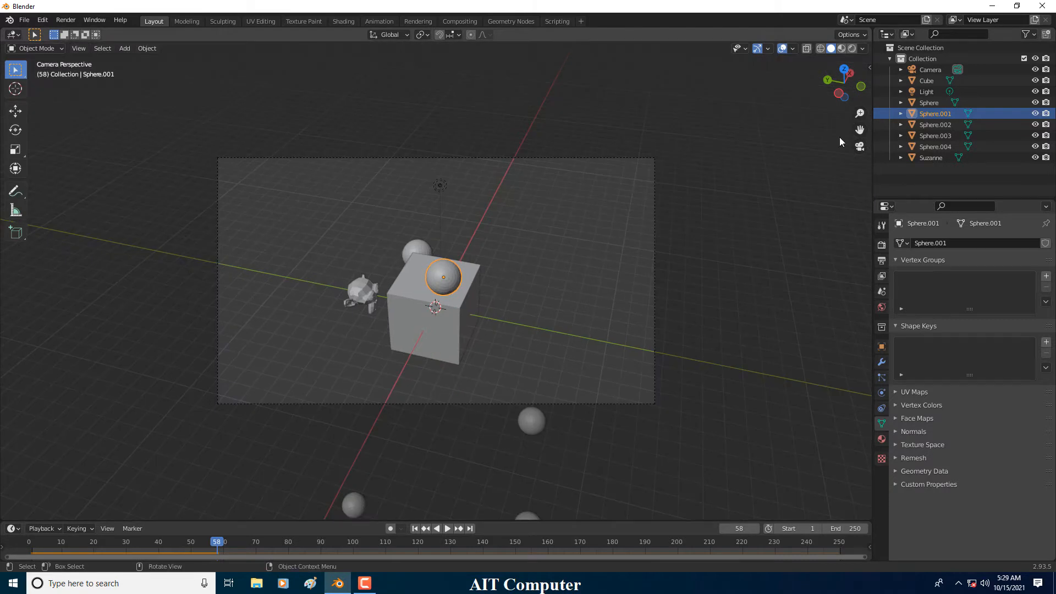
- Store the Camera to View lock option in Quick Favorites
{"action": "left_click", "coordinate": [870, 67]}
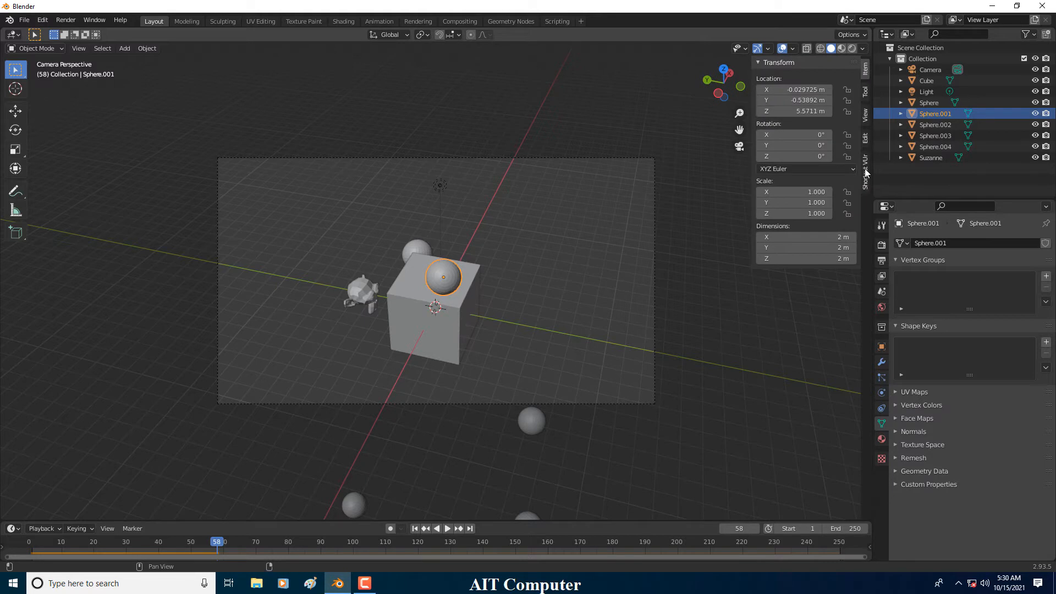
{"action": "left_click", "coordinate": [865, 117]}
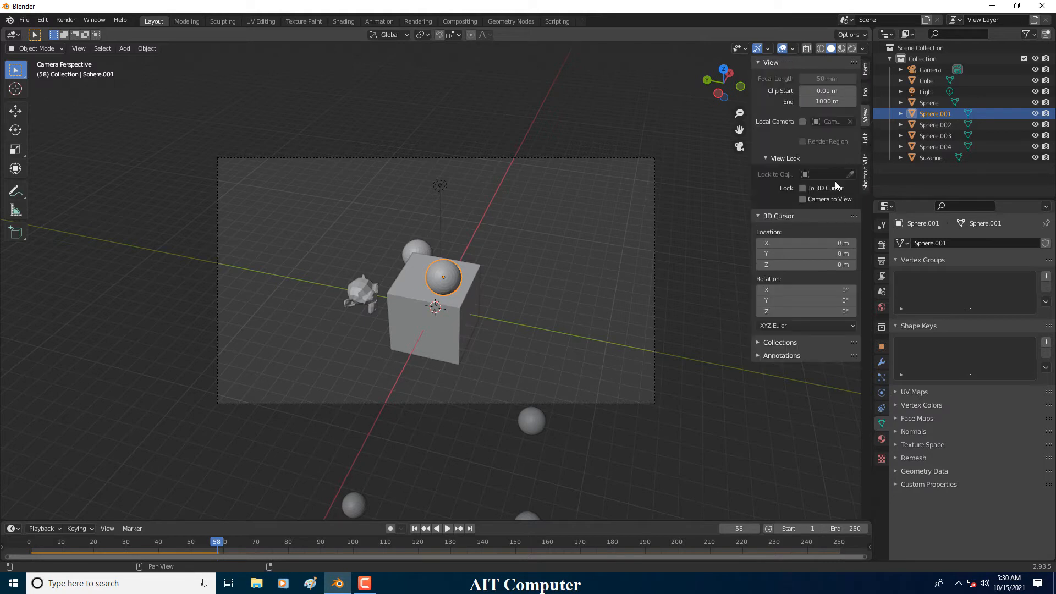
{"action": "right_click", "coordinate": [813, 199]}
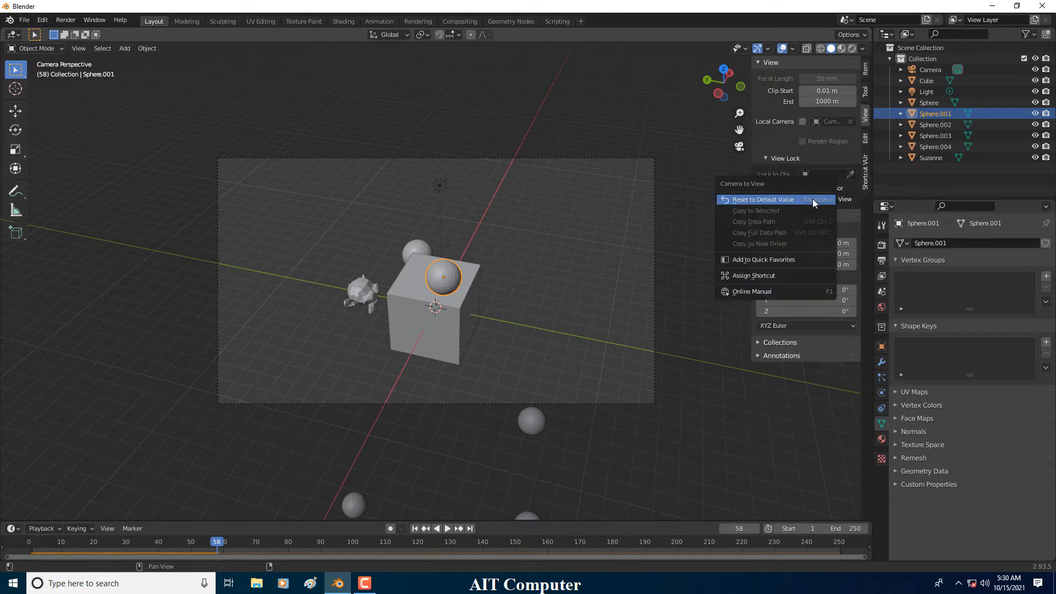
{"action": "left_click", "coordinate": [777, 260]}
- Select the camera by its frame and enable Camera to View from Quick Favorites
{"action": "left_click", "coordinate": [513, 302]}
{"action": "left_click", "coordinate": [470, 300]}
{"action": "left_click", "coordinate": [550, 305]}
{"action": "left_click", "coordinate": [649, 275]}
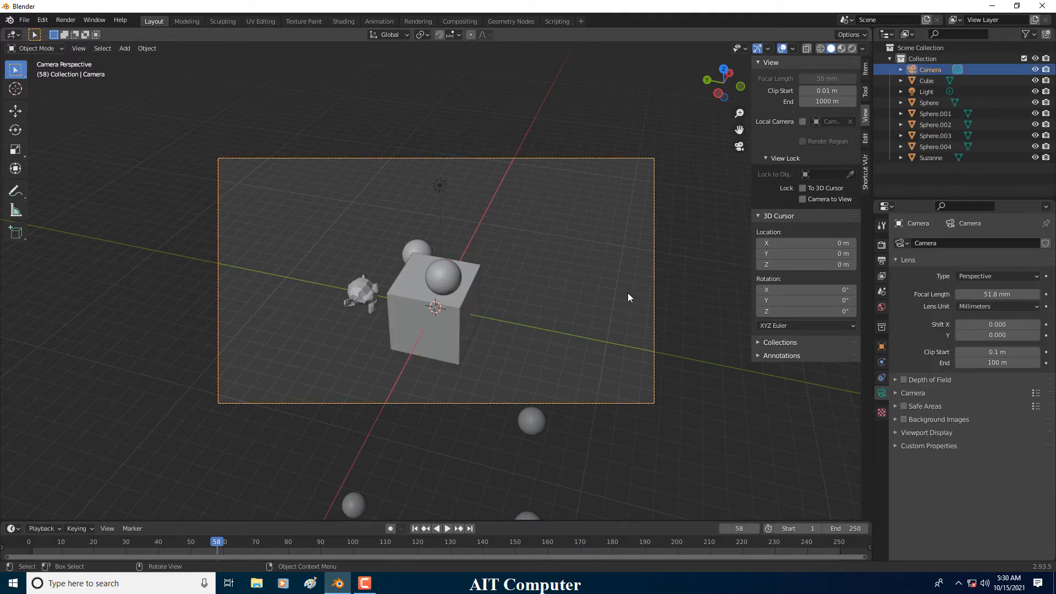
{"action": "key", "text": "q"}
{"action": "left_click", "coordinate": [598, 315]}
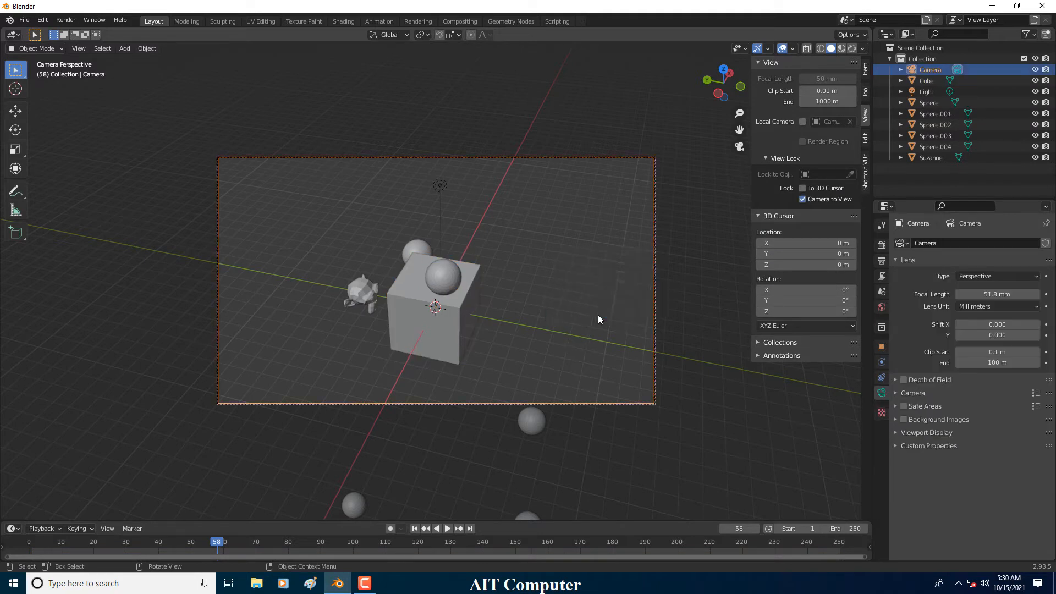
- Orbit the locked camera around the scene and disable Camera to View from Quick Favorites
{"action": "middle_click_drag", "start_coordinate": [525, 287], "coordinate": [497, 297]}
{"action": "key", "text": "q"}
{"action": "left_click", "coordinate": [599, 283]}
- Play back the sphere simulation and return to frame 0
{"action": "key", "text": "shift+ctrl+space"}
{"action": "key", "text": "Escape"}
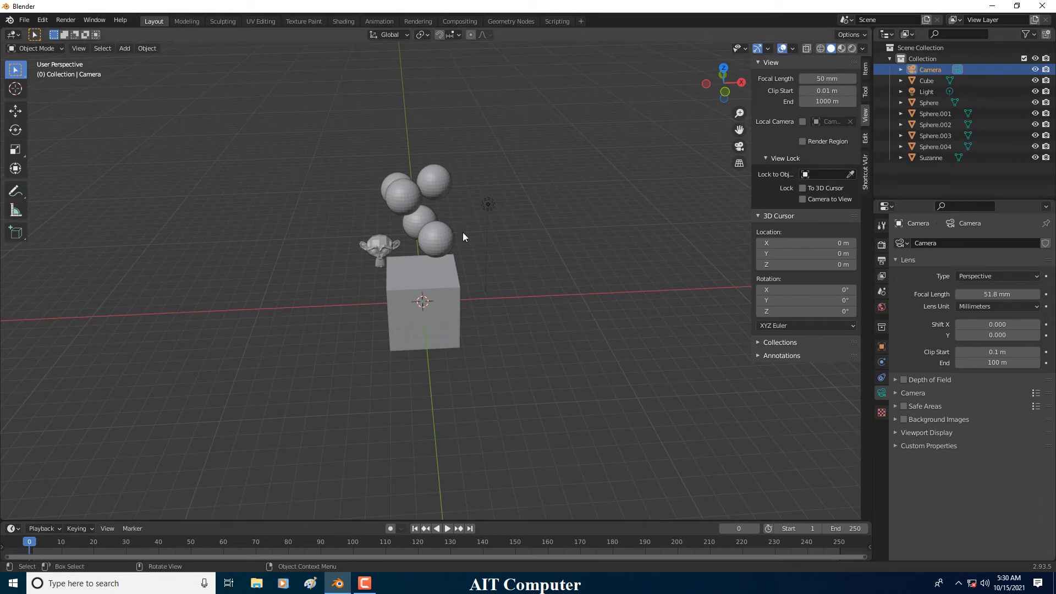
- Display the object constraint properties of the selected camera
{"action": "middle_click_drag", "start_coordinate": [464, 233], "coordinate": [510, 260]}
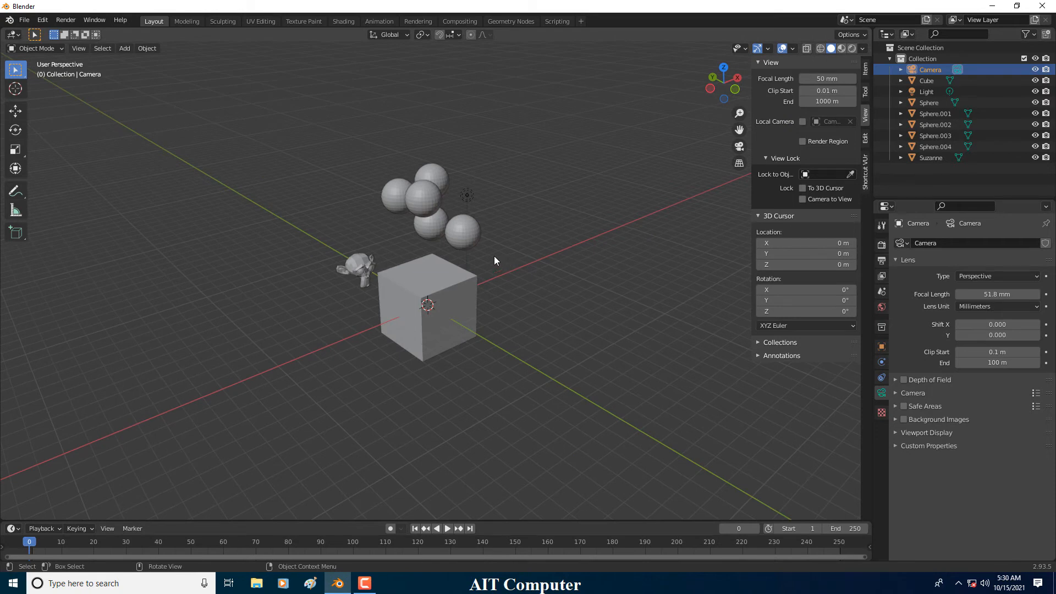
{"action": "scroll", "coordinate": [499, 257], "scroll_direction": "up", "scroll_amount": 3}
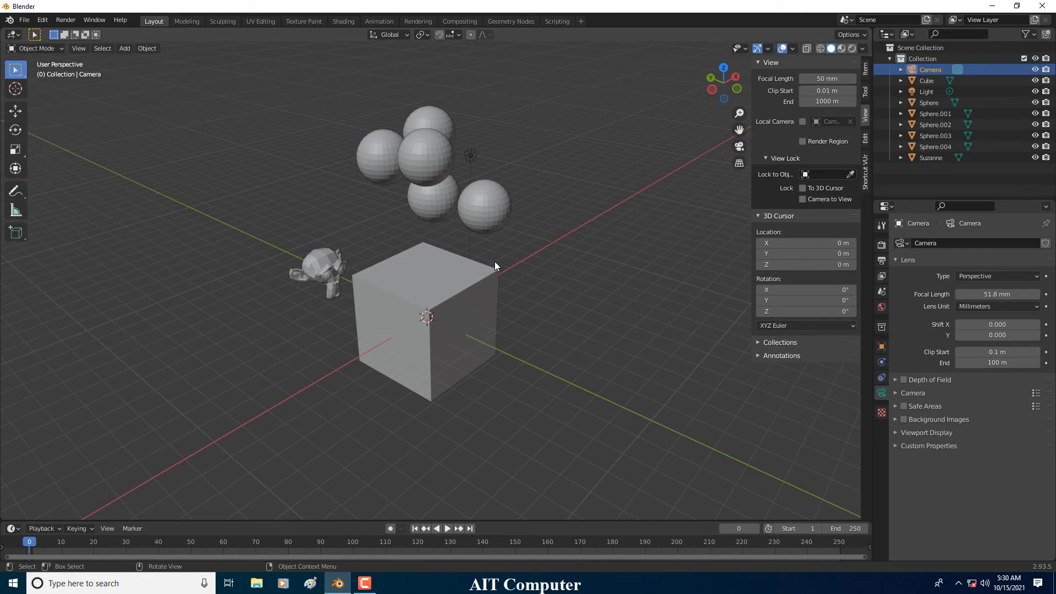
{"action": "left_click", "coordinate": [882, 379]}
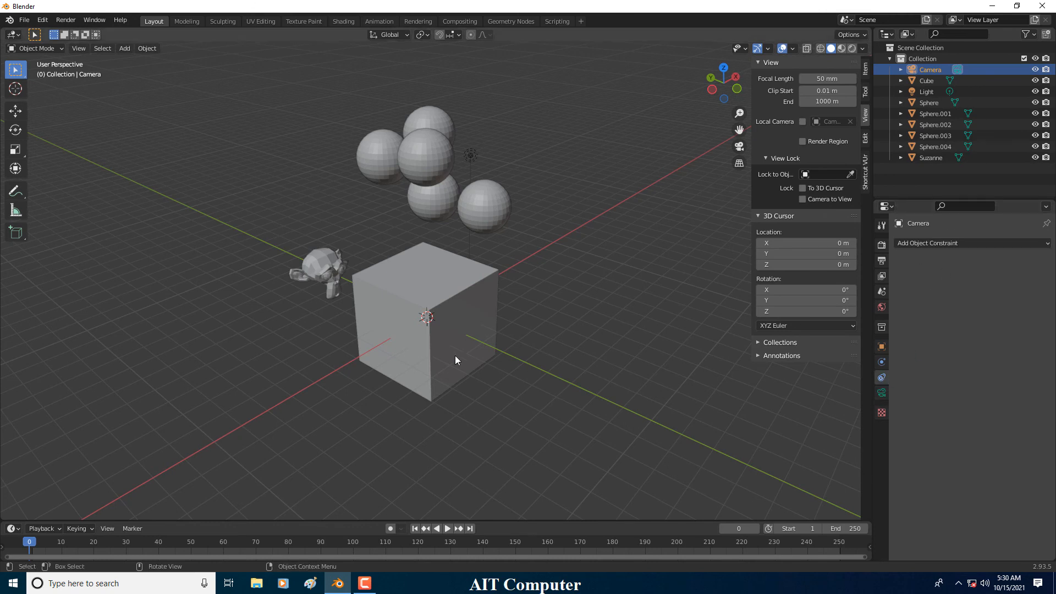